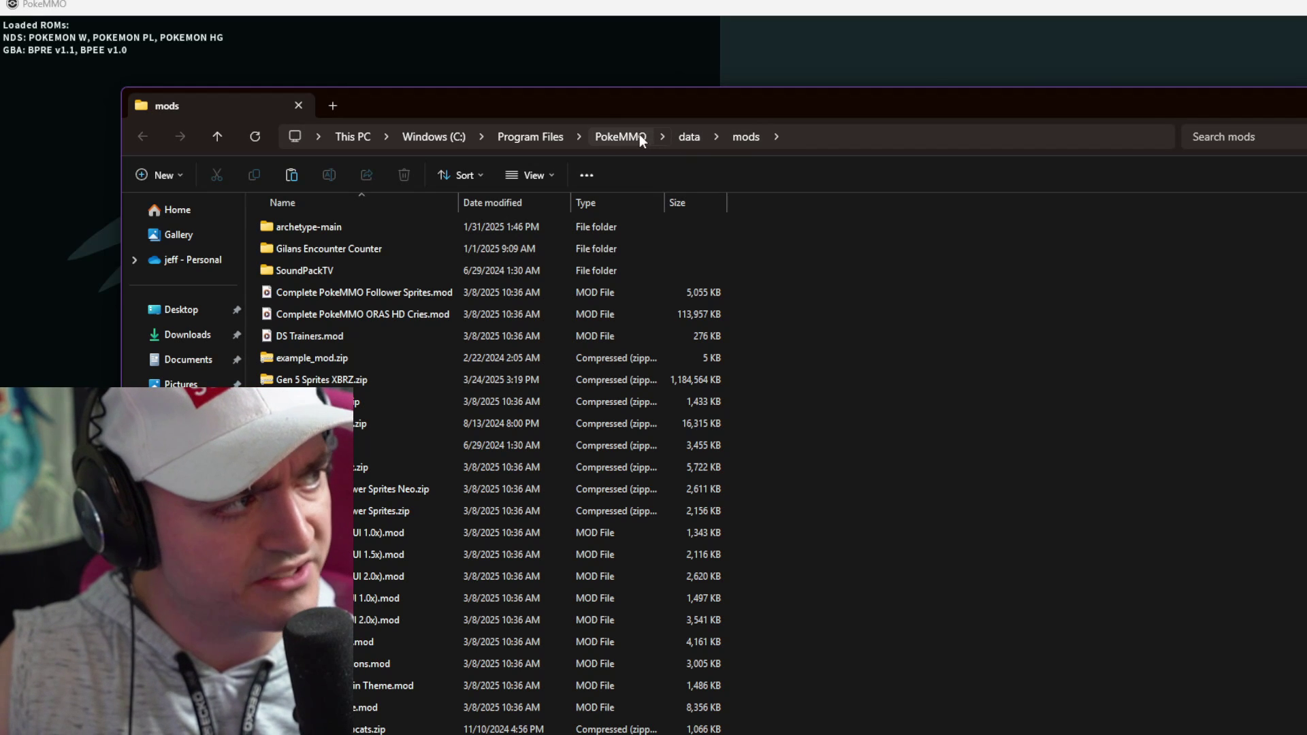
Go up from the mods folder to the PokeMMO folder and copy its path.
left_click(619, 135)
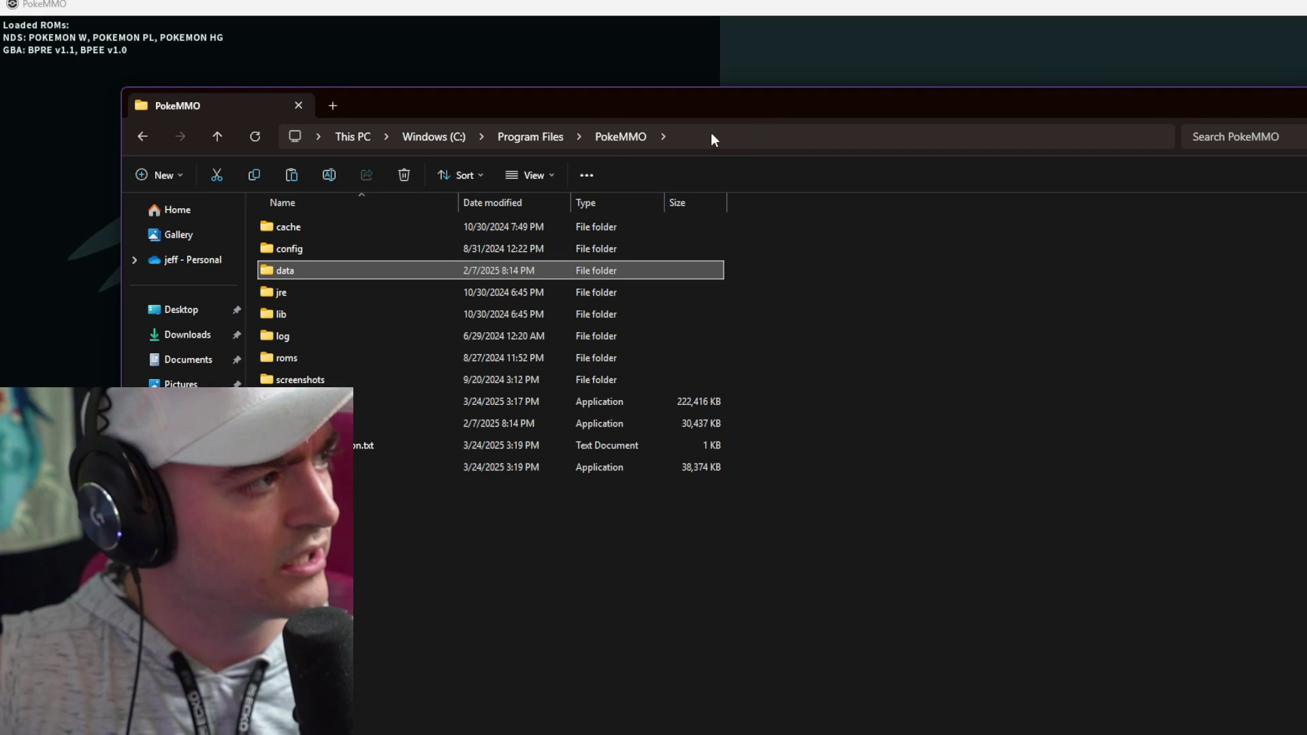
left_click(710, 134)
key("ctrl+c")
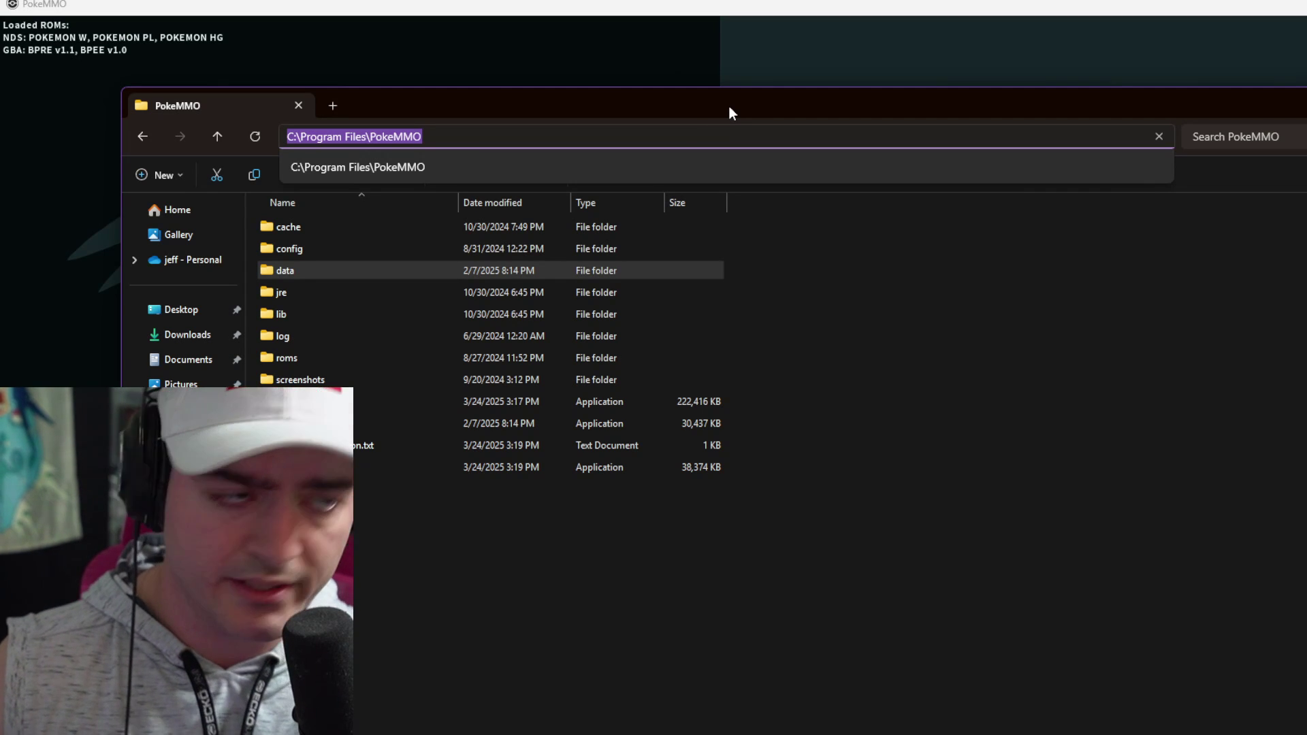
Go to This PC and open the PokeMMO folder using the copied path C:\Program Files\PokeMMO.
left_click(511, 516)
left_click(350, 134)
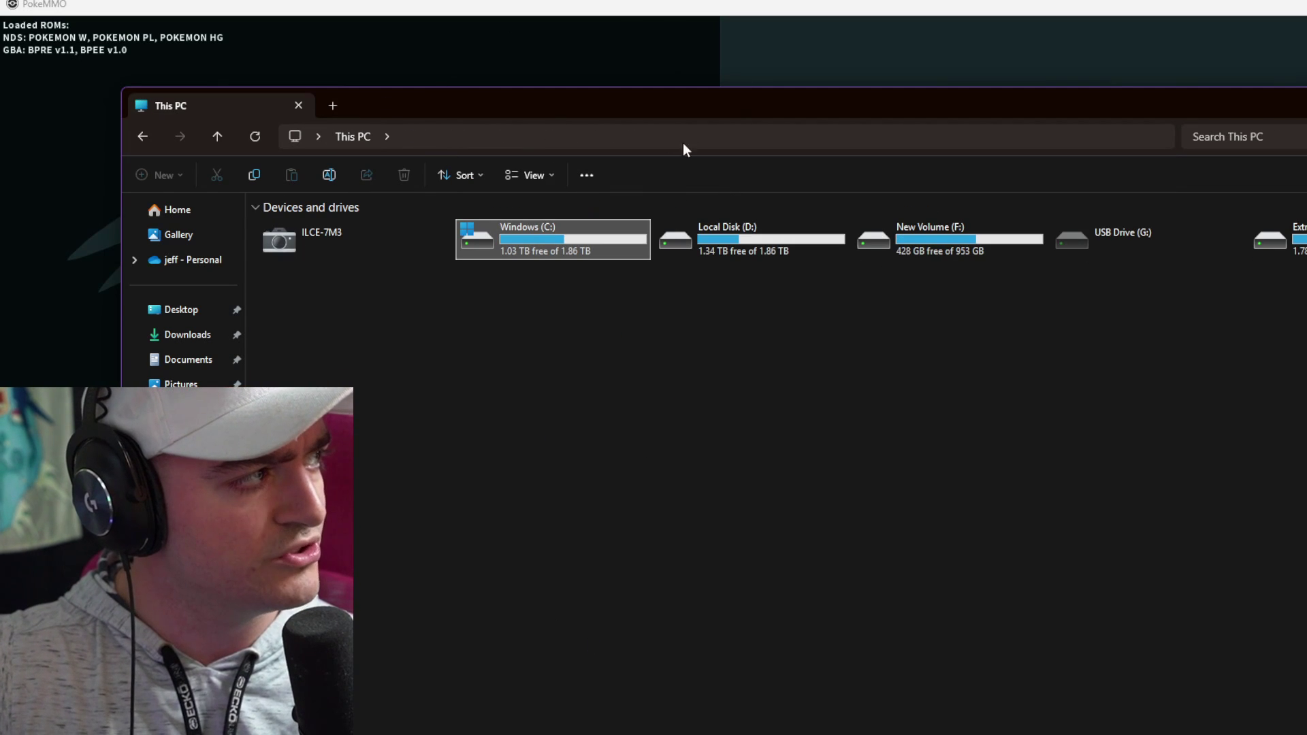
left_click(571, 139)
key("ctrl+v")
key("Return")
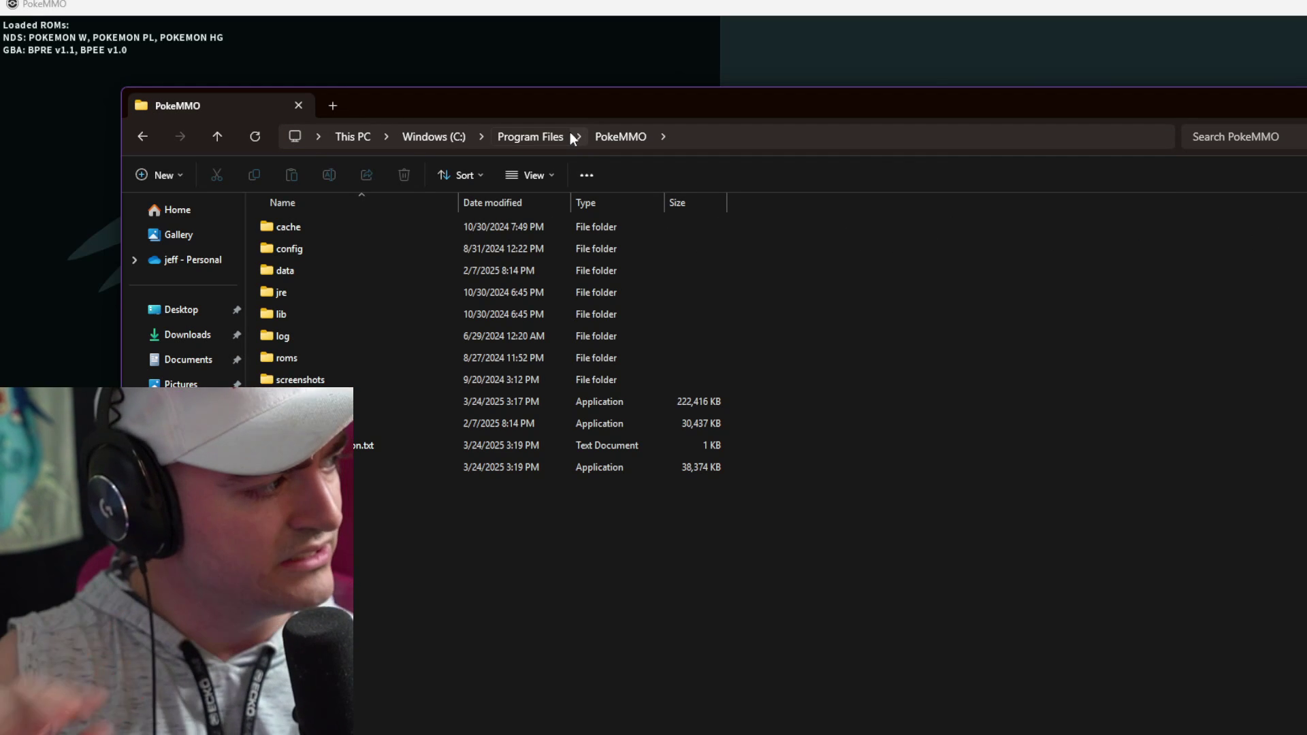
Delete the text document and the 38,374 KB application at the end of the PokeMMO folder's file list.
left_click(320, 402)
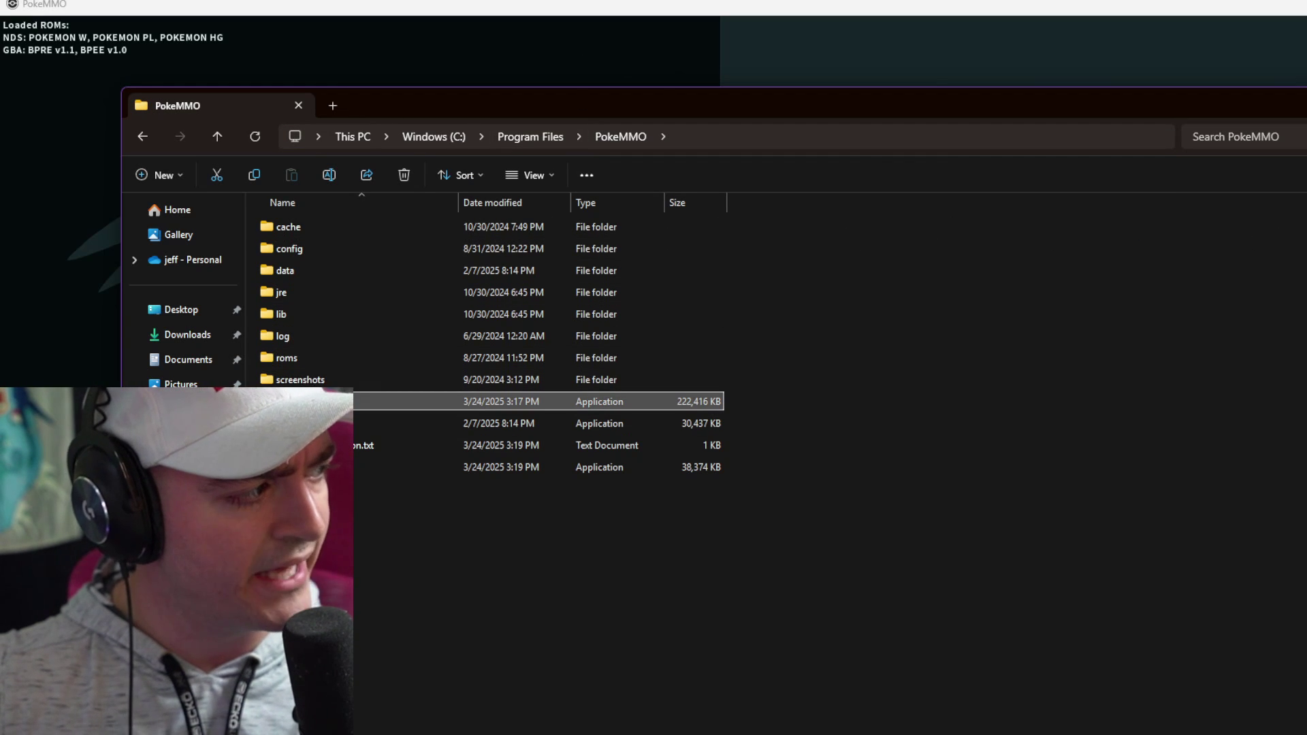
left_click(457, 521)
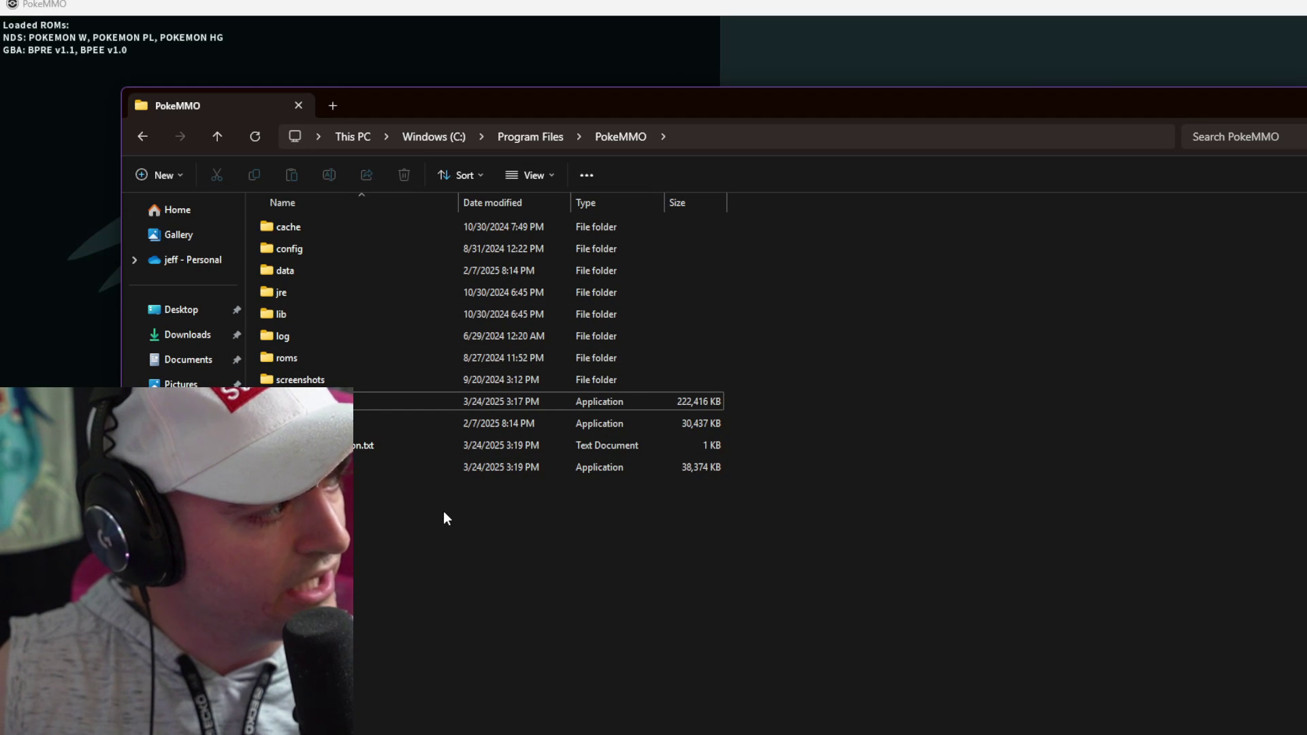
left_click_drag(420, 510, 341, 443)
key("Delete")
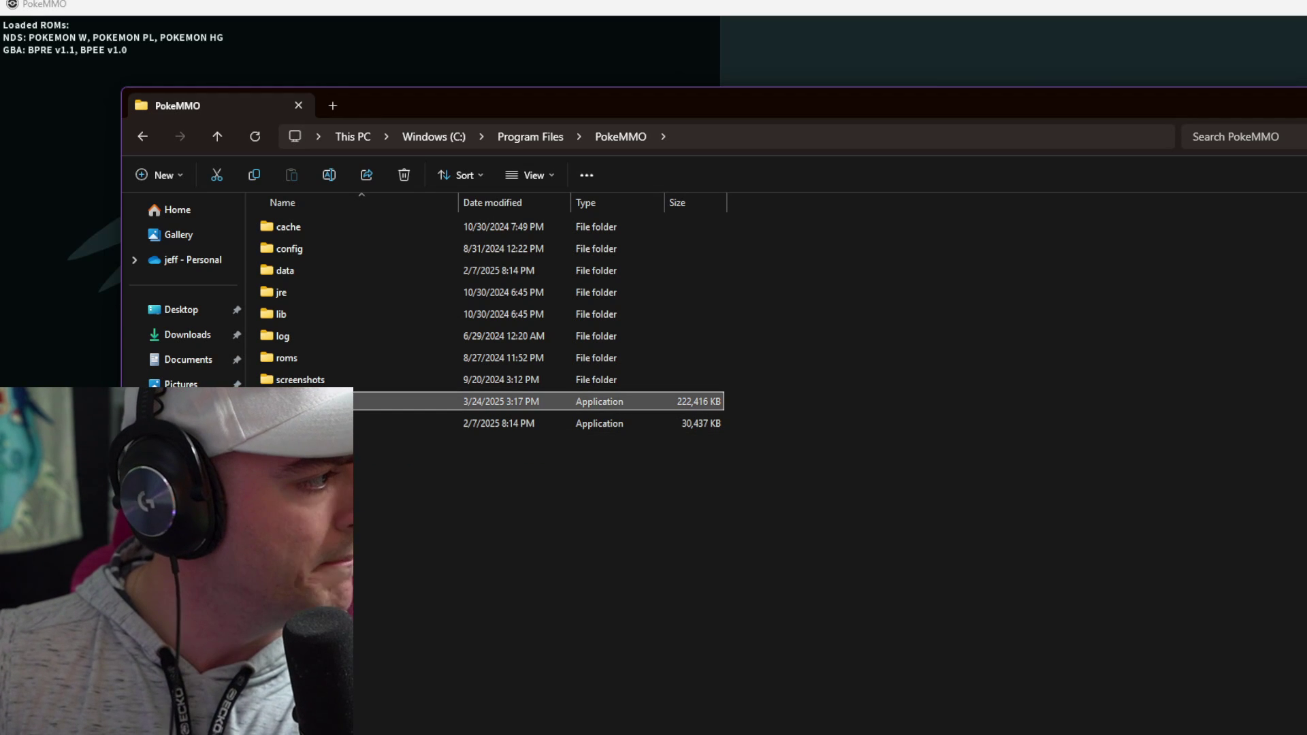
Try to delete PokeManager.exe from the PokeMMO folder.
key("Delete")
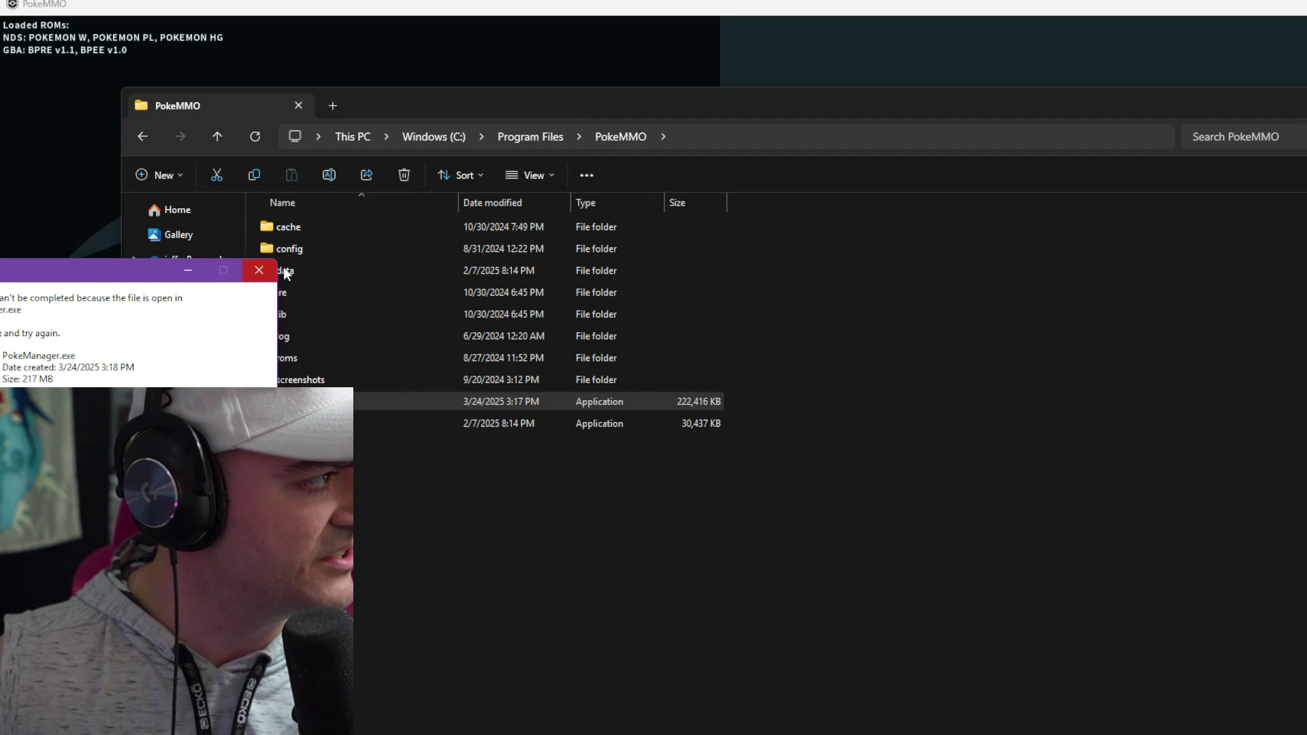
left_click(280, 277)
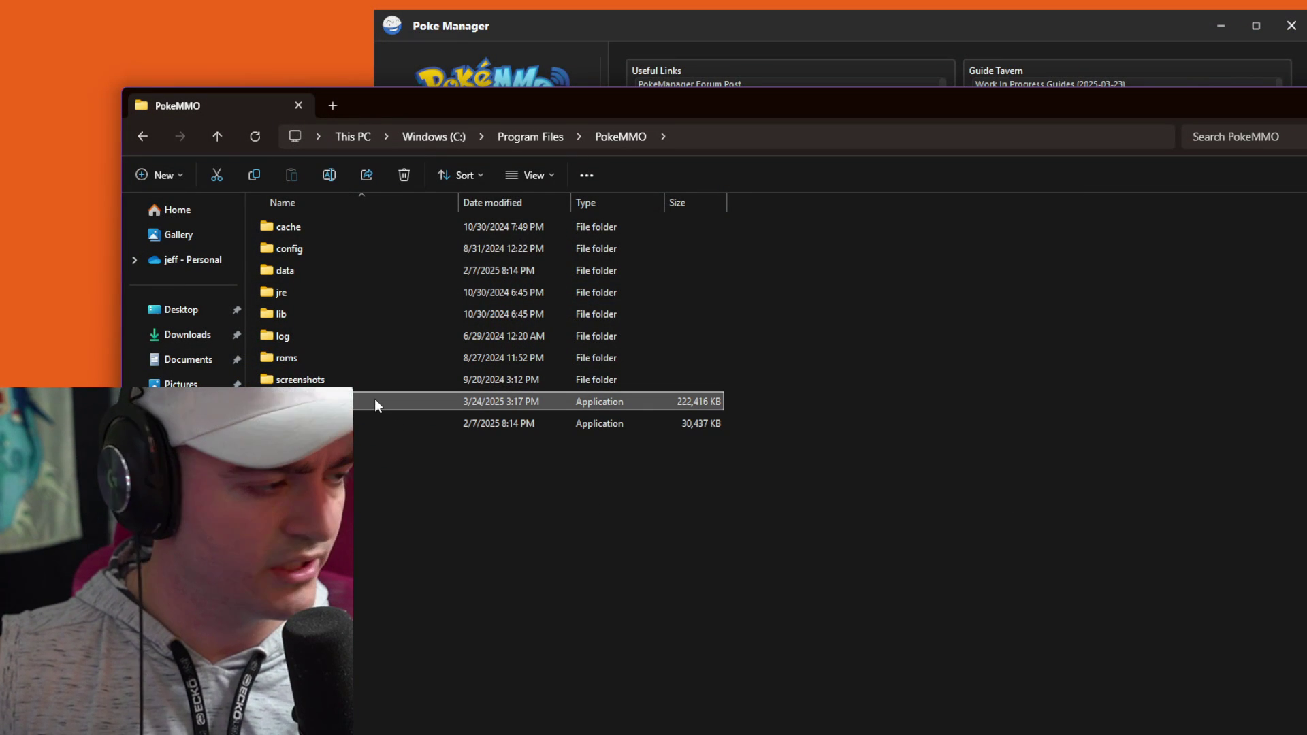
key("Delete")
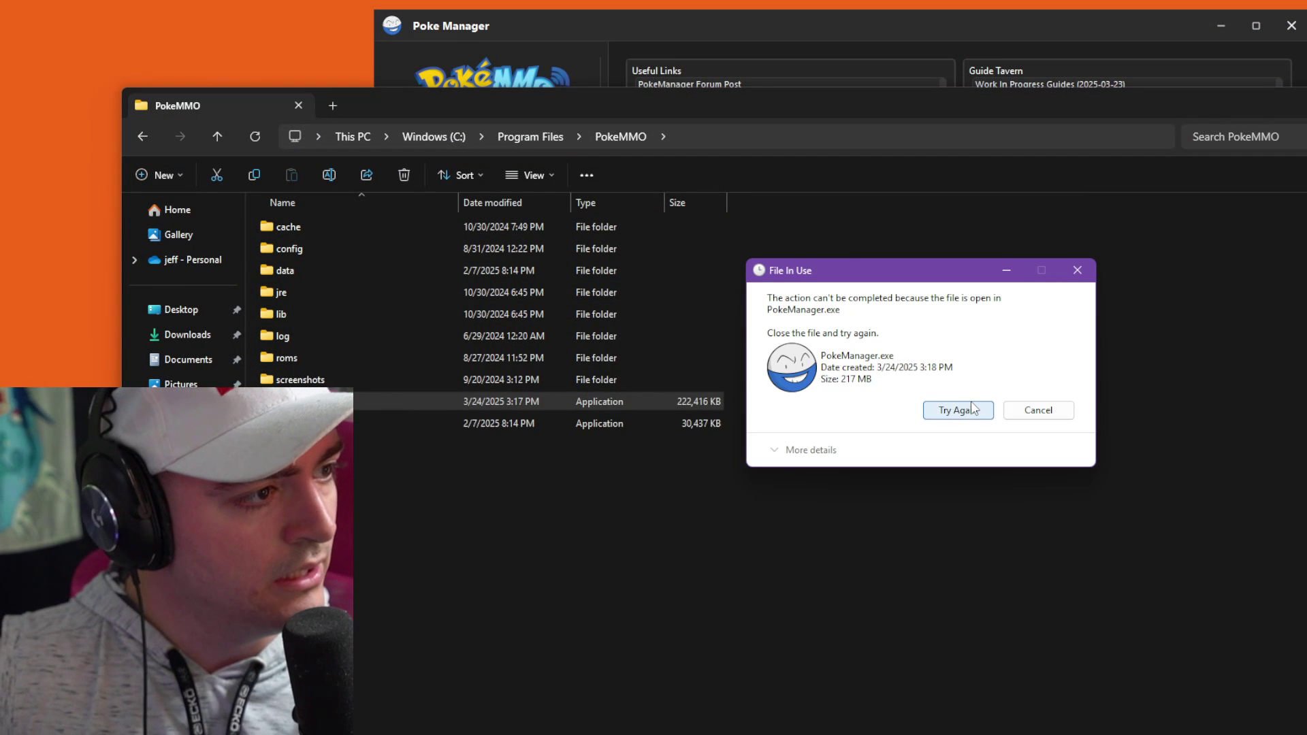
left_click(965, 411)
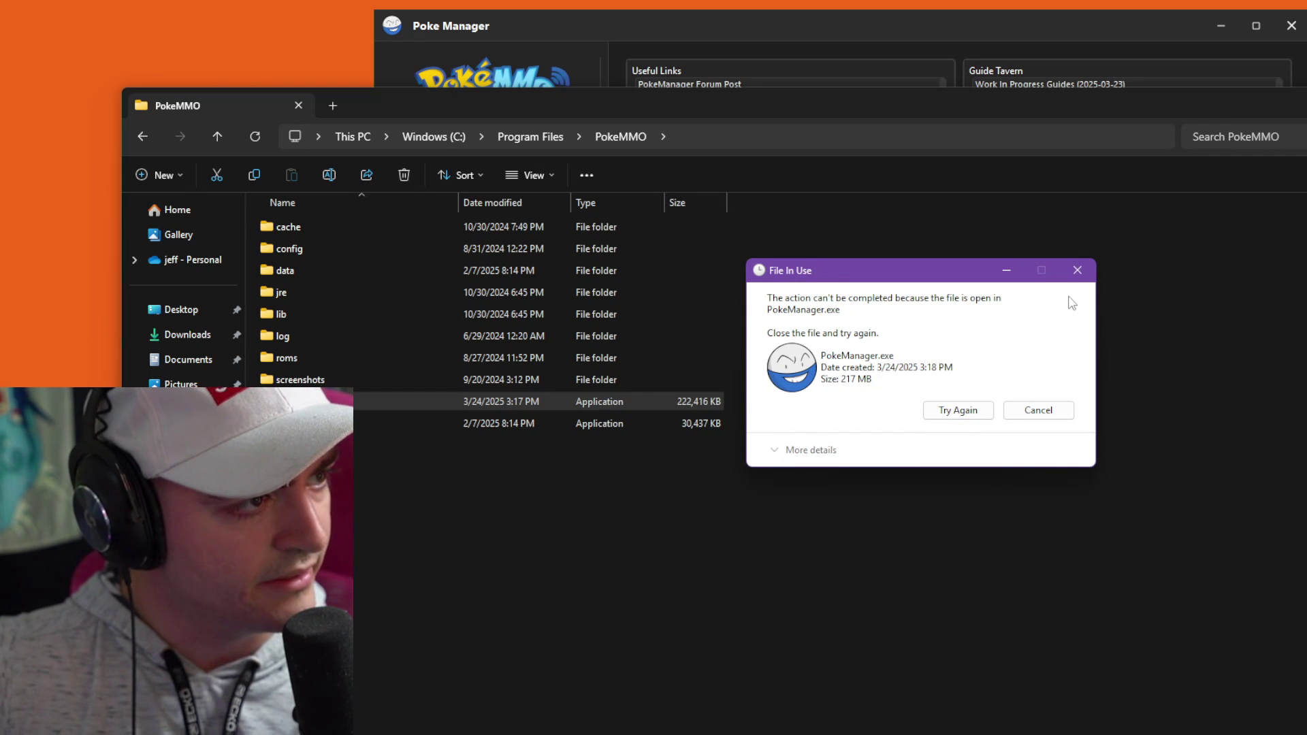
left_click(1077, 270)
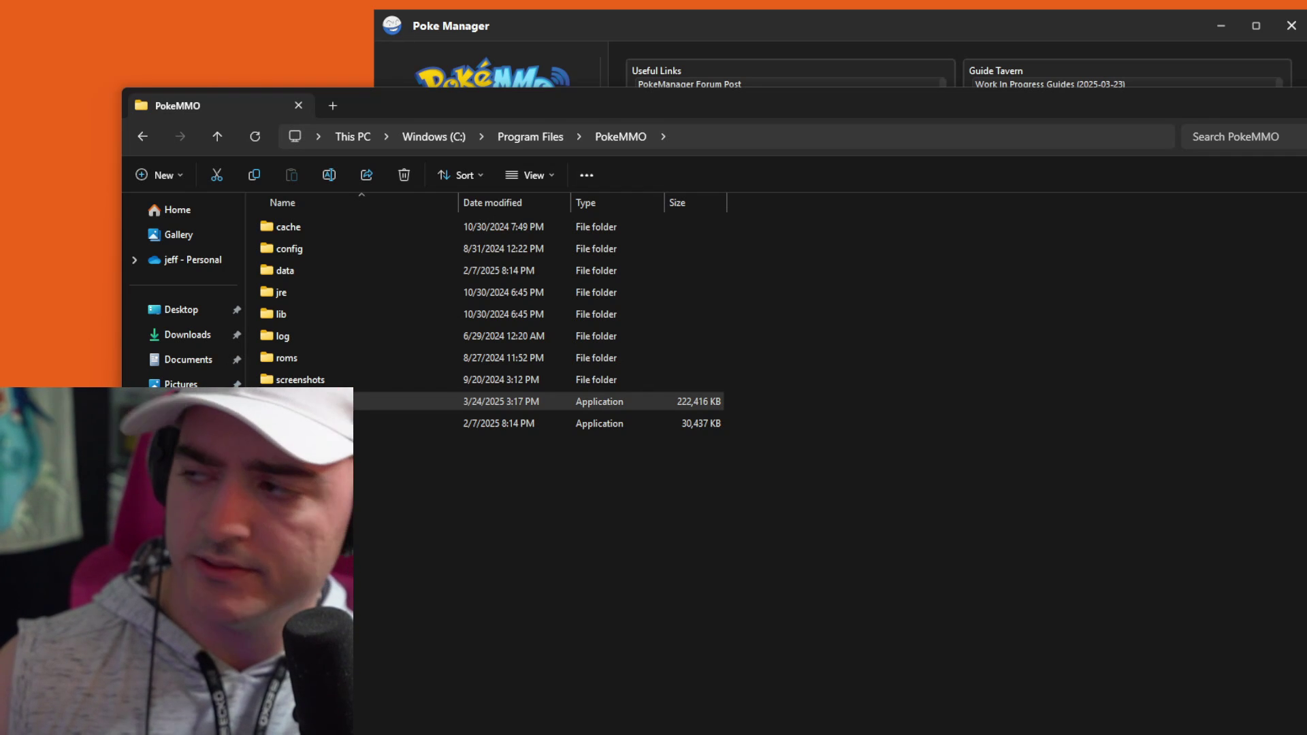
Open Task Manager and end both PokeManager.exe app processes.
key("ctrl+shift+Escape")
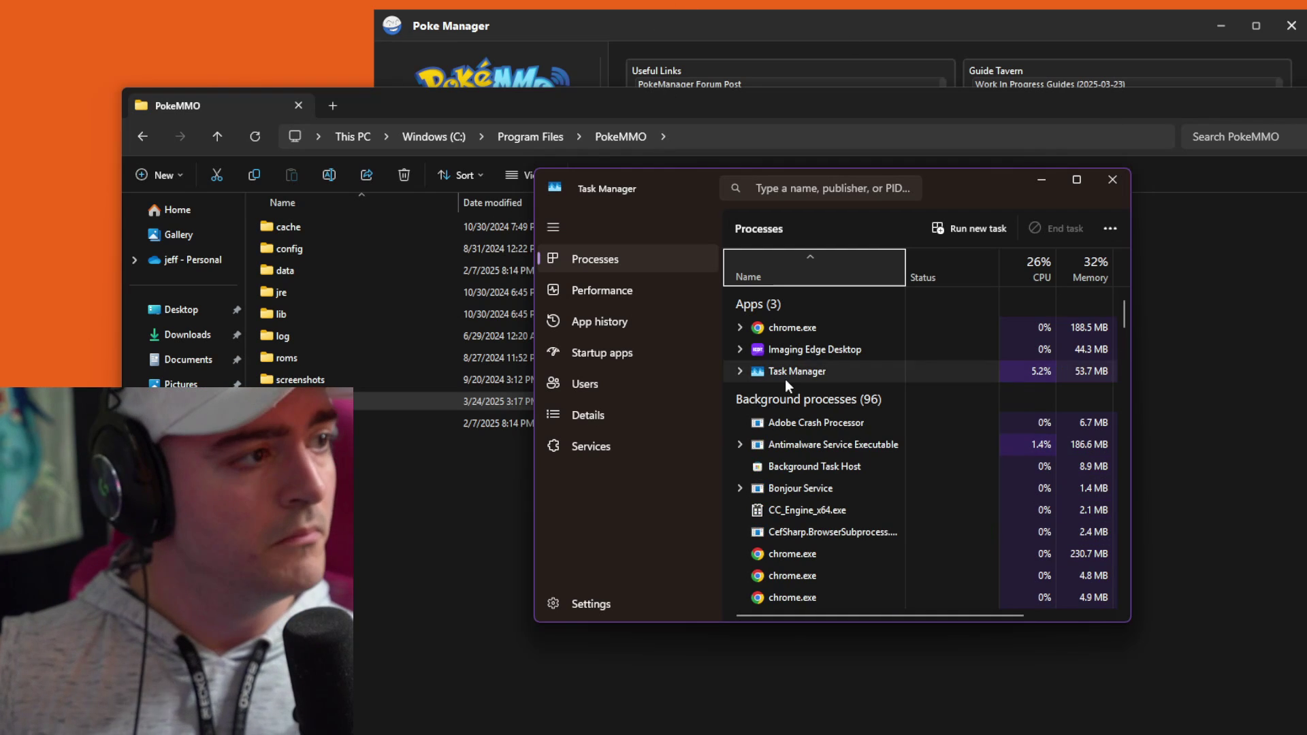
scroll(844, 377, "down", 2)
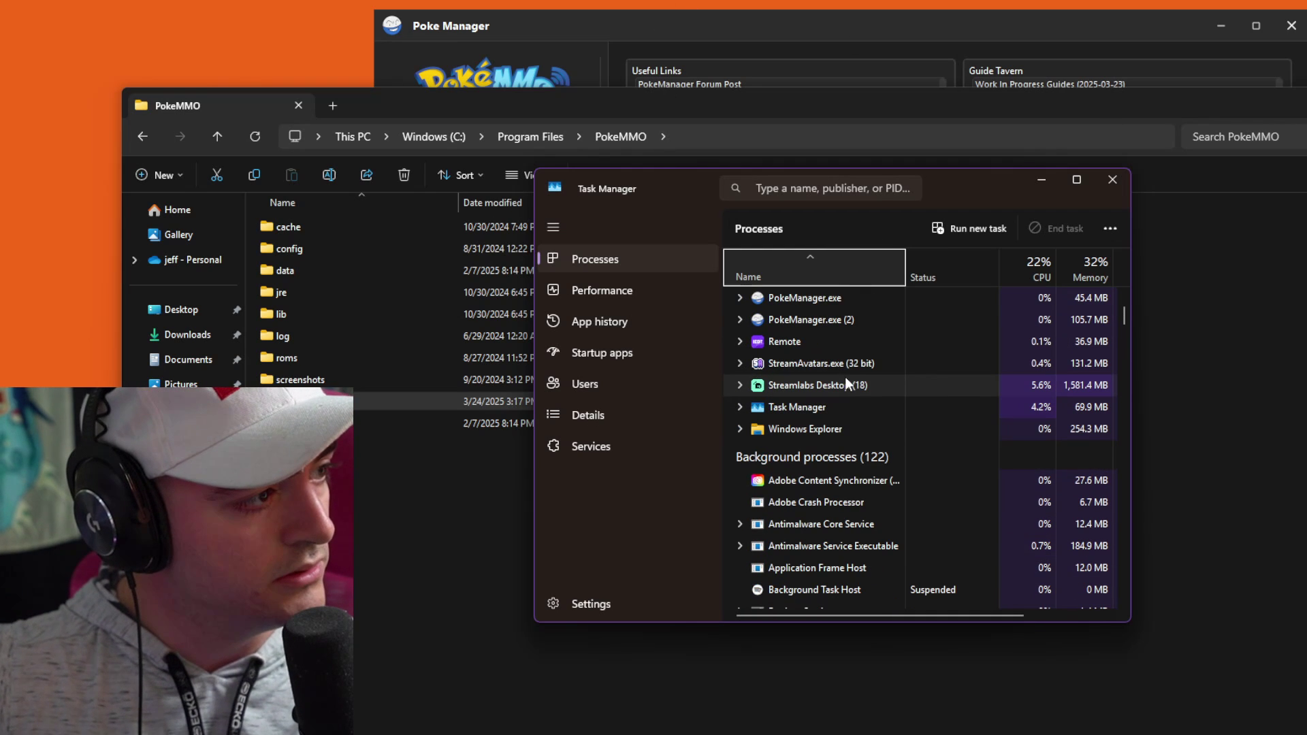
left_click(832, 320)
left_click(1057, 228)
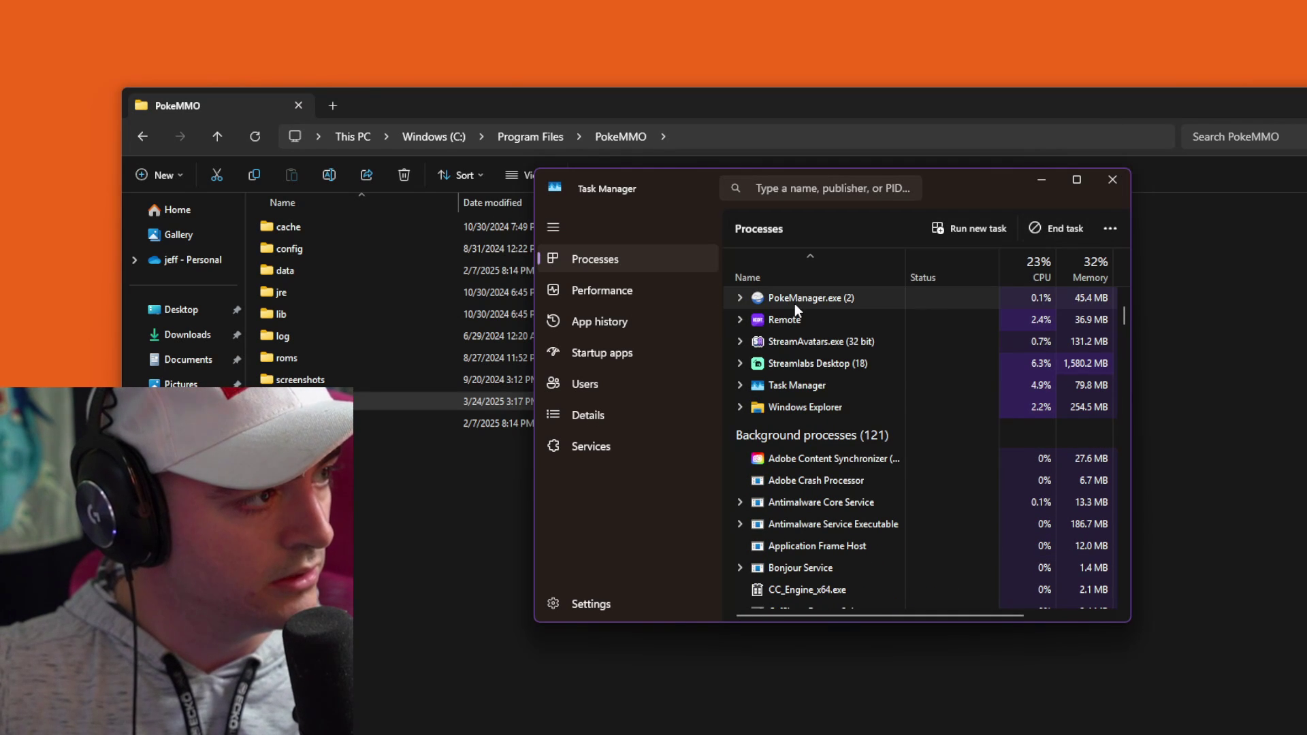
left_click(1060, 228)
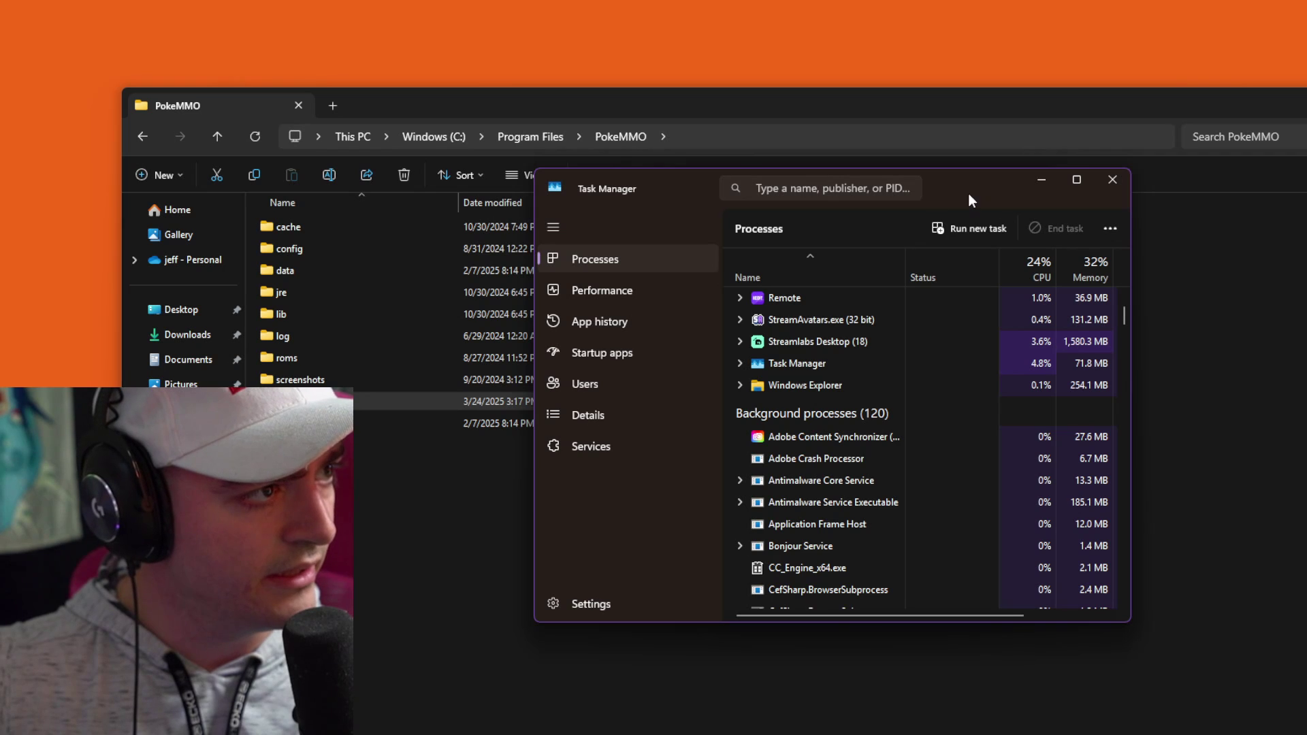
Move Task Manager out of the way and delete PokeManager.exe from the PokeMMO folder.
left_click_drag(973, 200, 1306, 102)
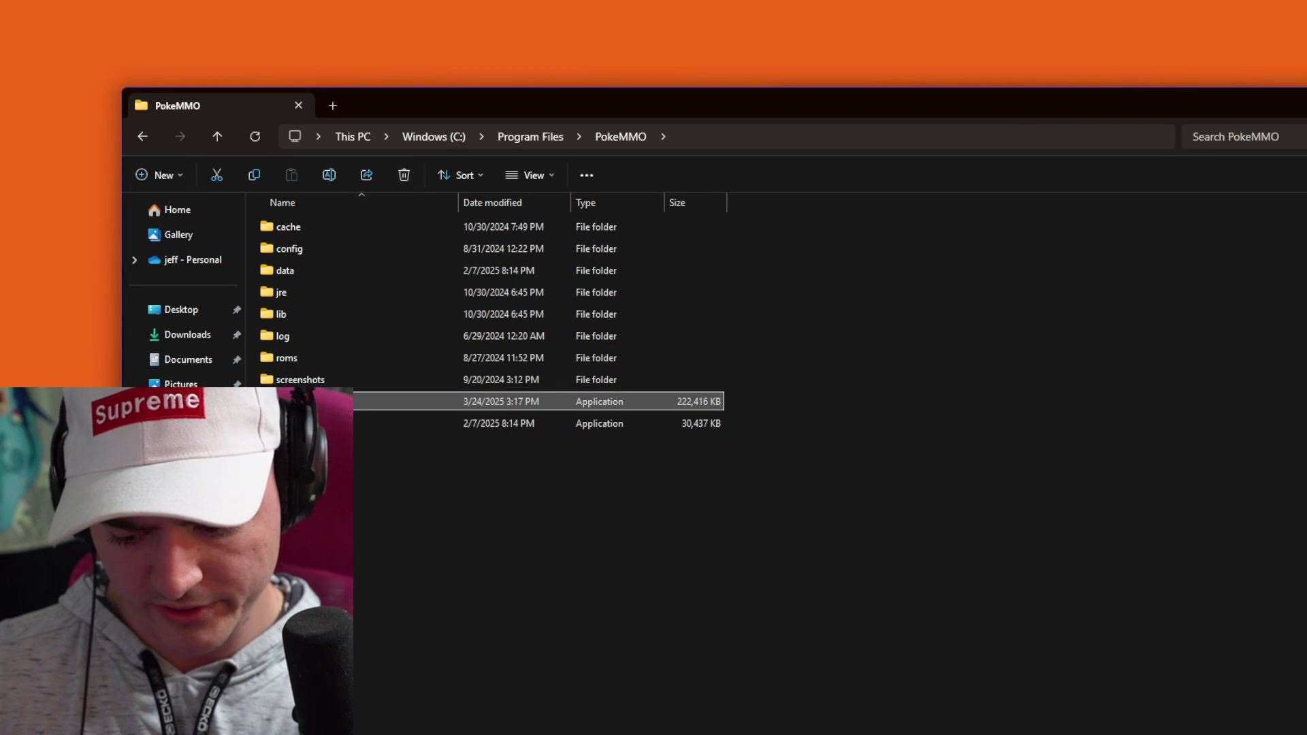
key("Delete")
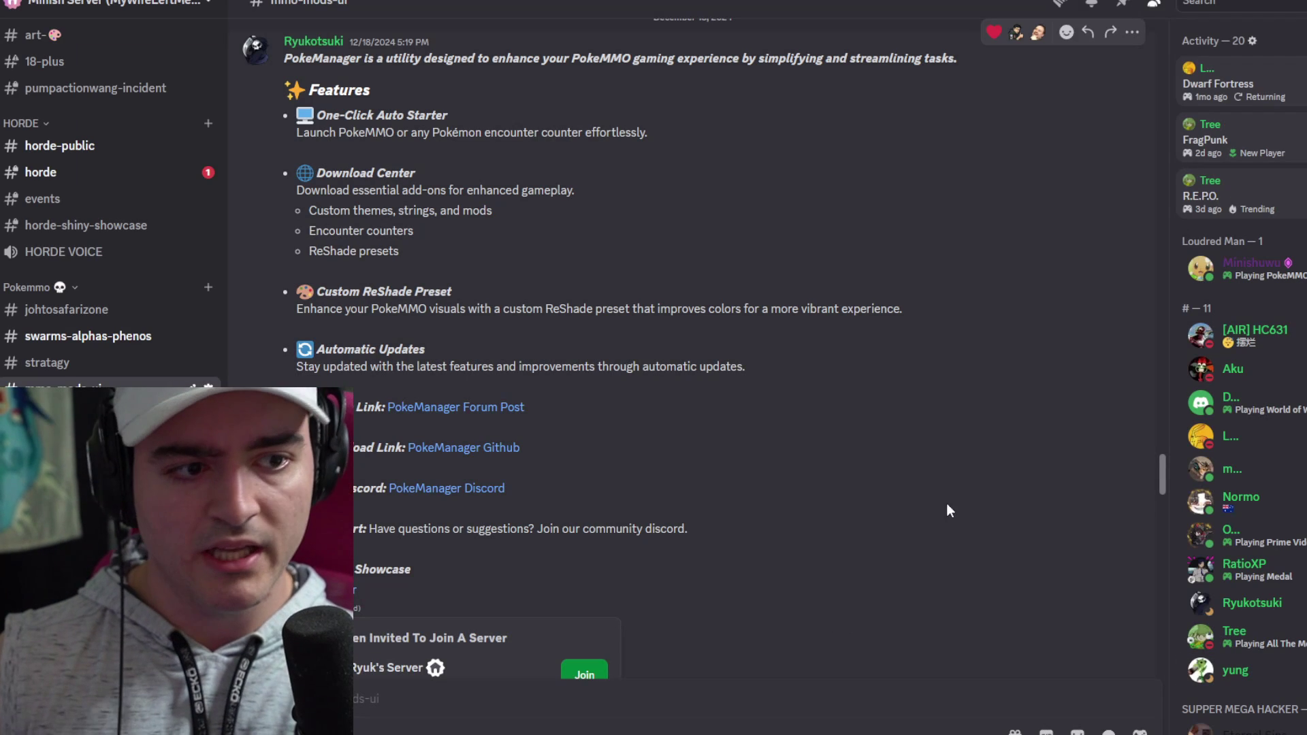
Bring the MinishUwU Twitch chat window over Discord and send the !discord command.
left_click_drag(783, 732, 649, 105)
left_click(567, 552)
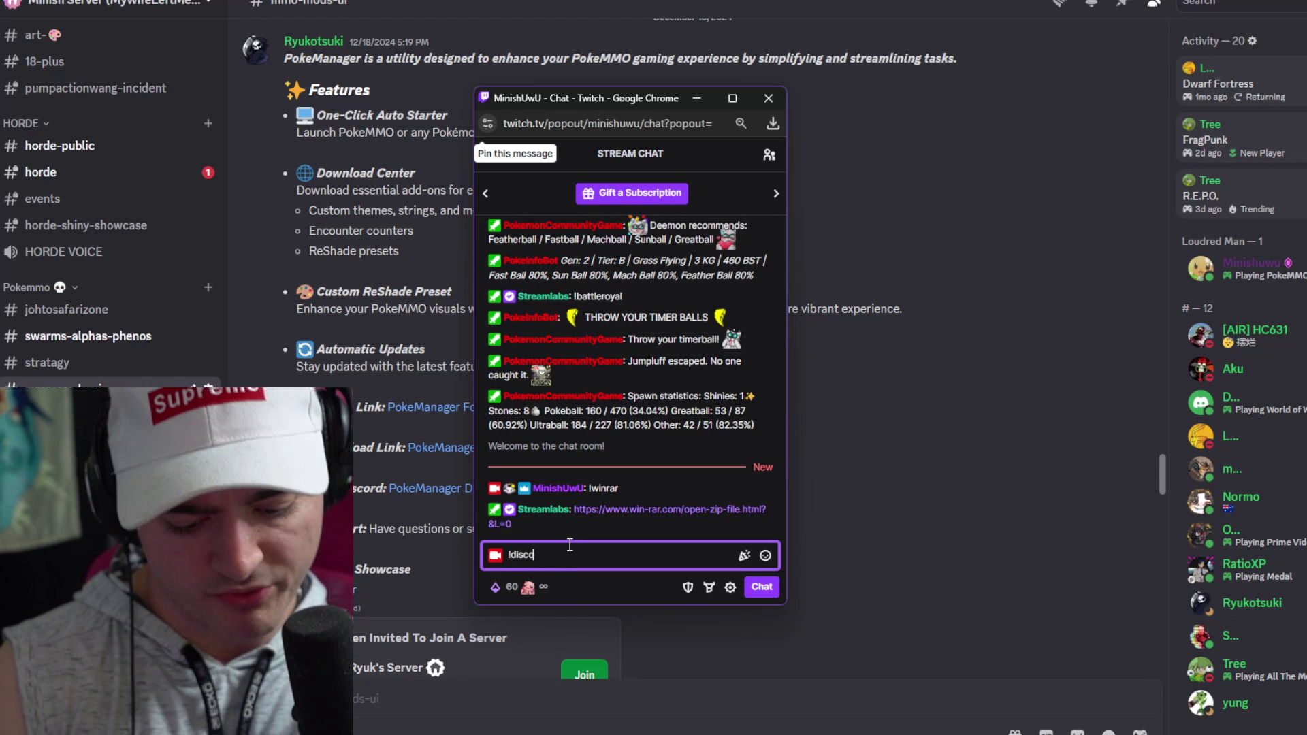
key("Return")
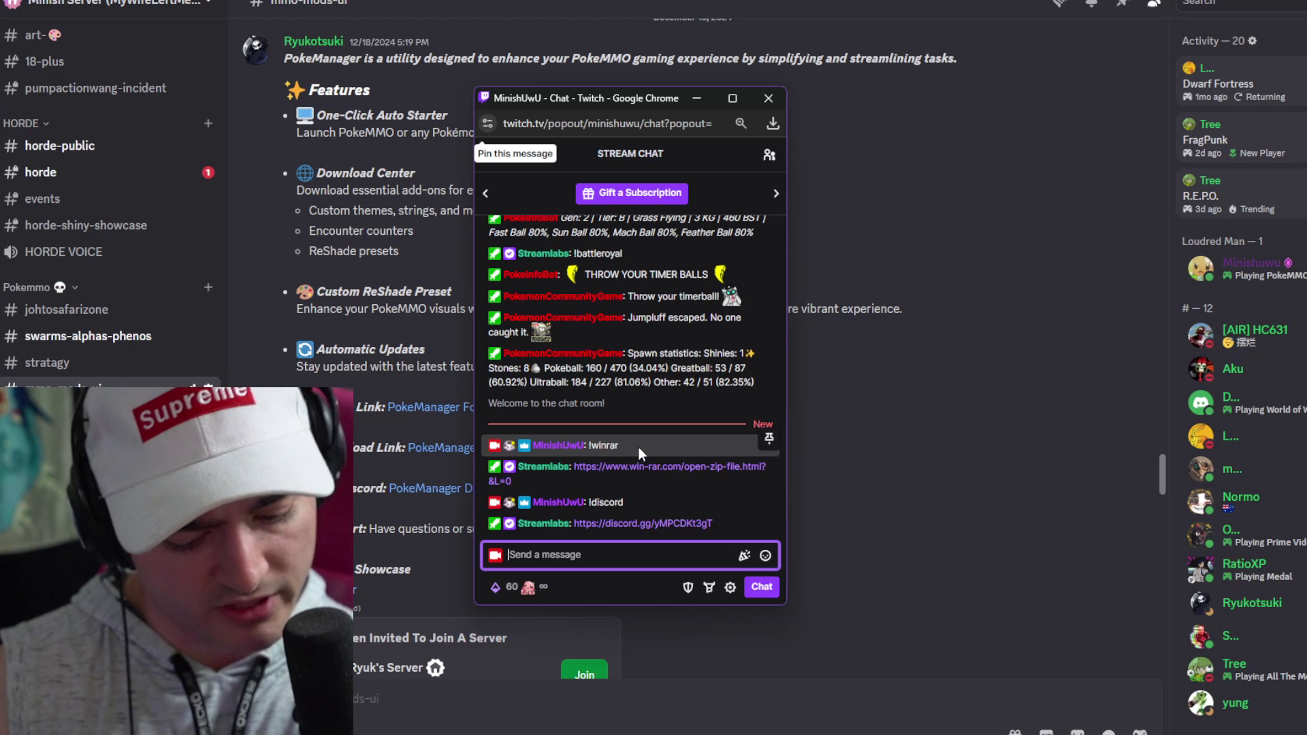
type("!")
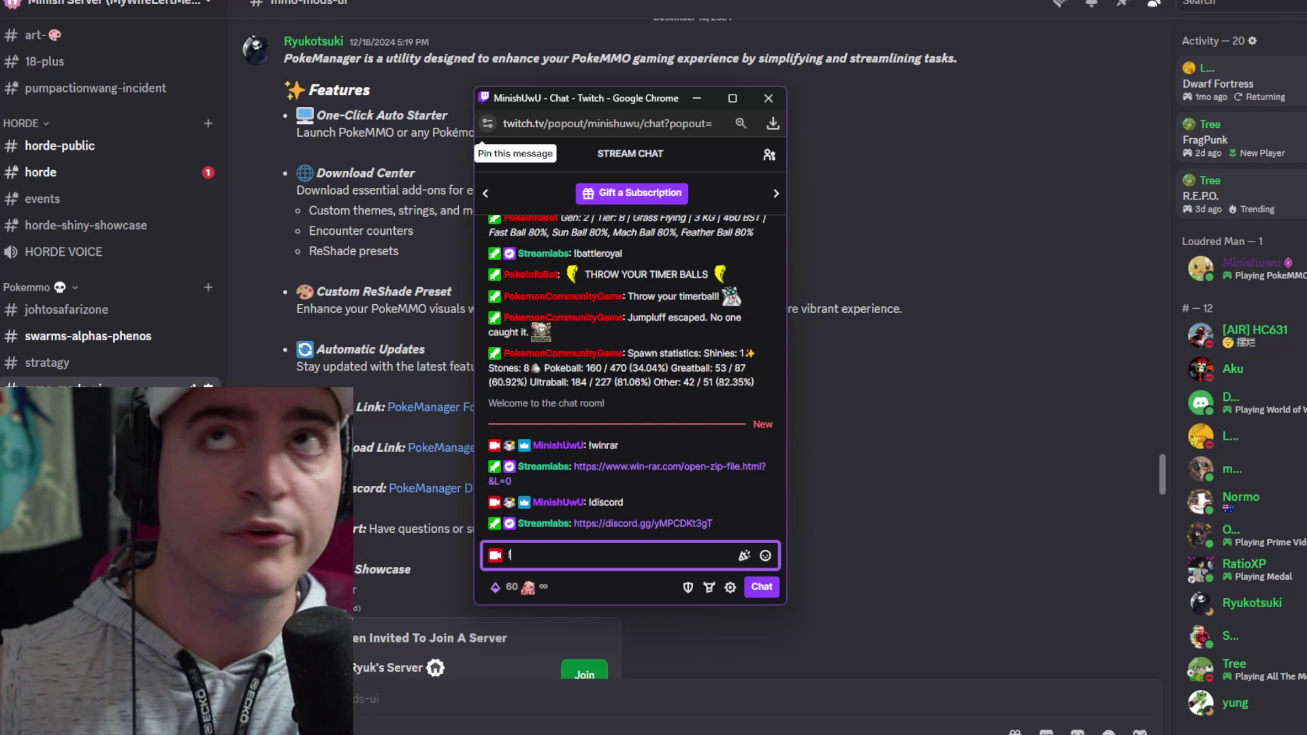
Switch to the Chrome window with the new tab and open the MinishUwU Twitch channel.
key("alt+Tab")
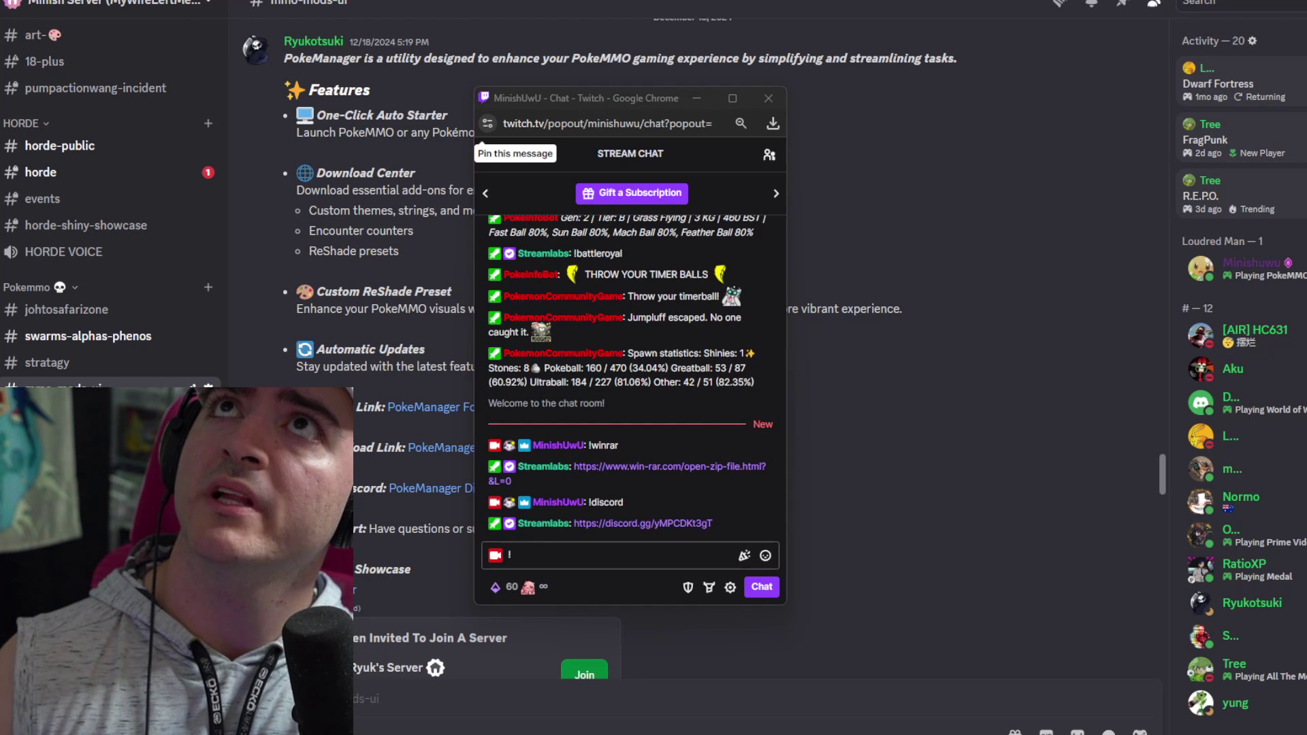
key("alt+Tab")
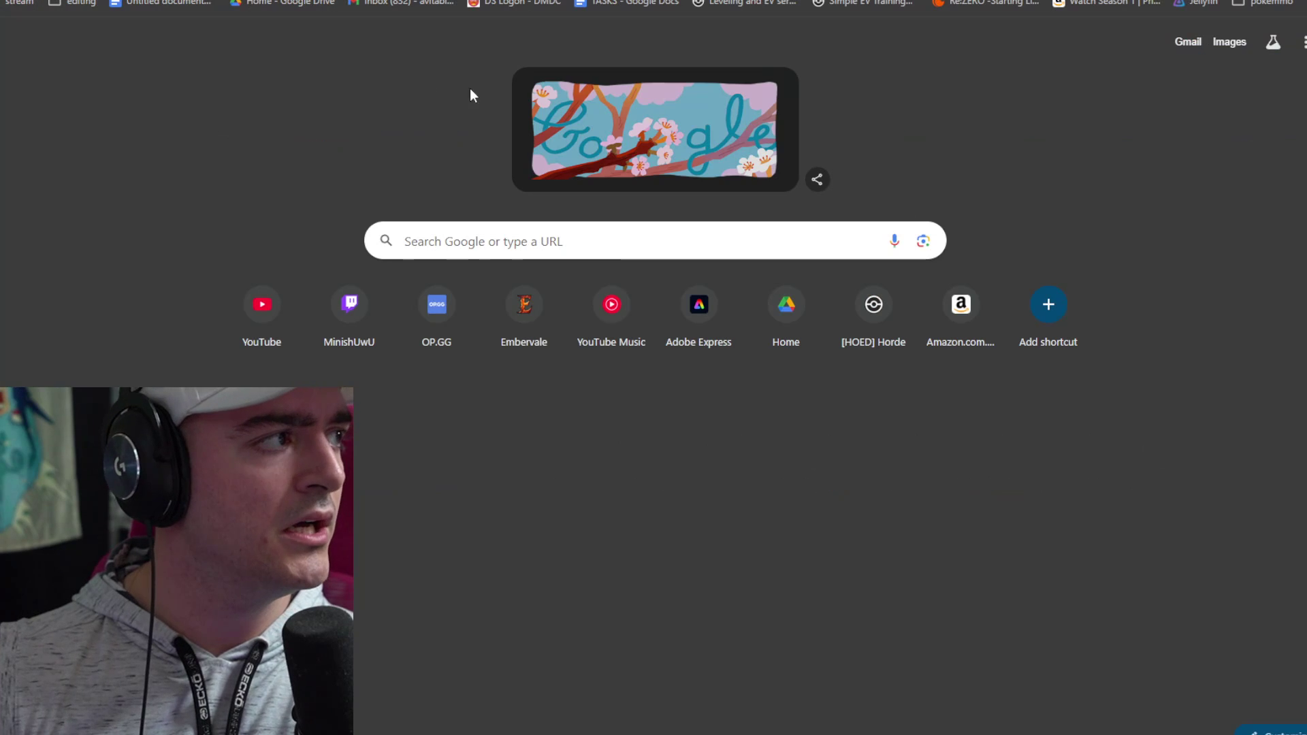
type("a")
key("BackSpace")
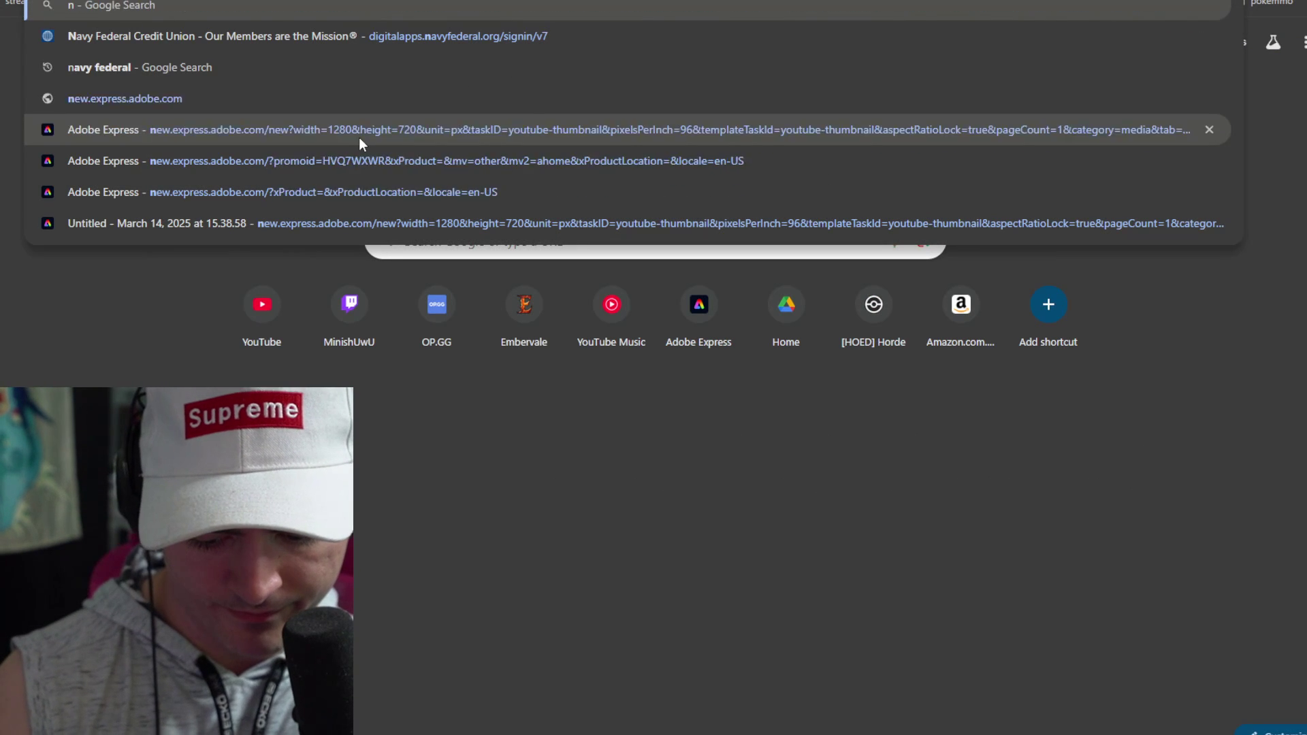
key("BackSpace")
type("min")
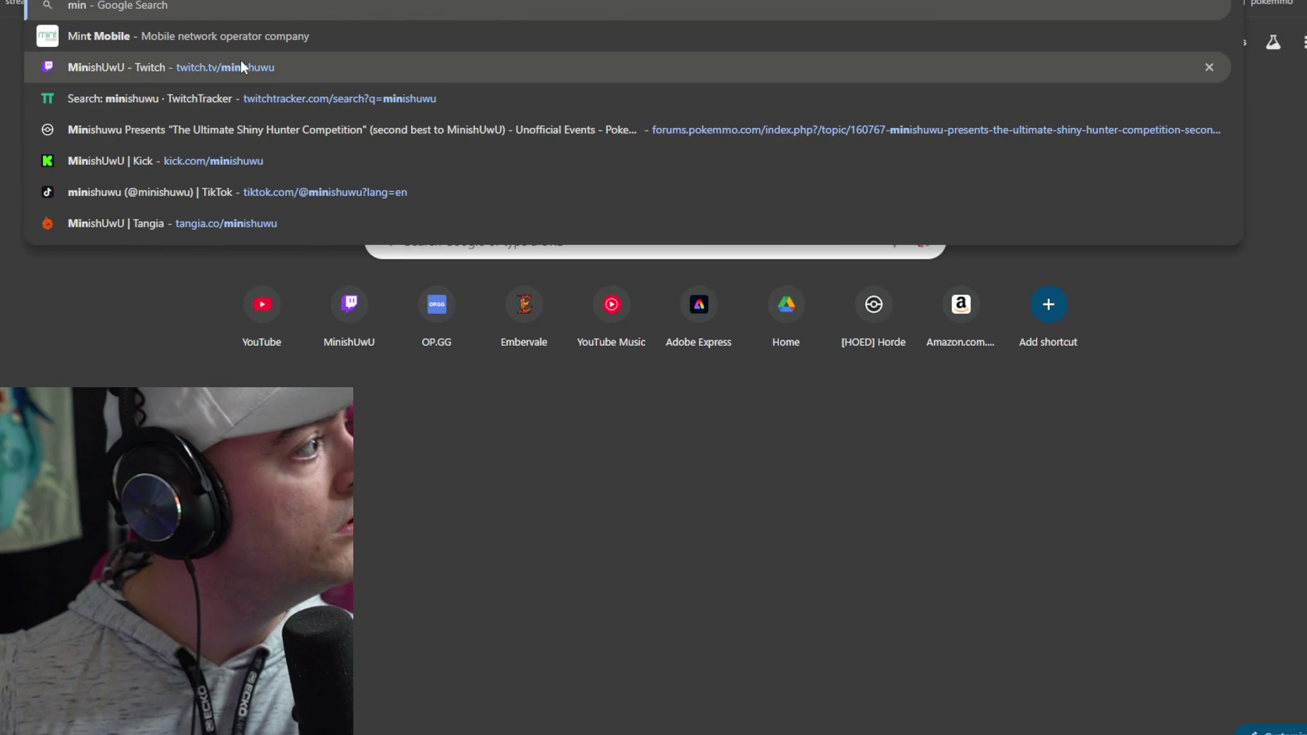
left_click(239, 61)
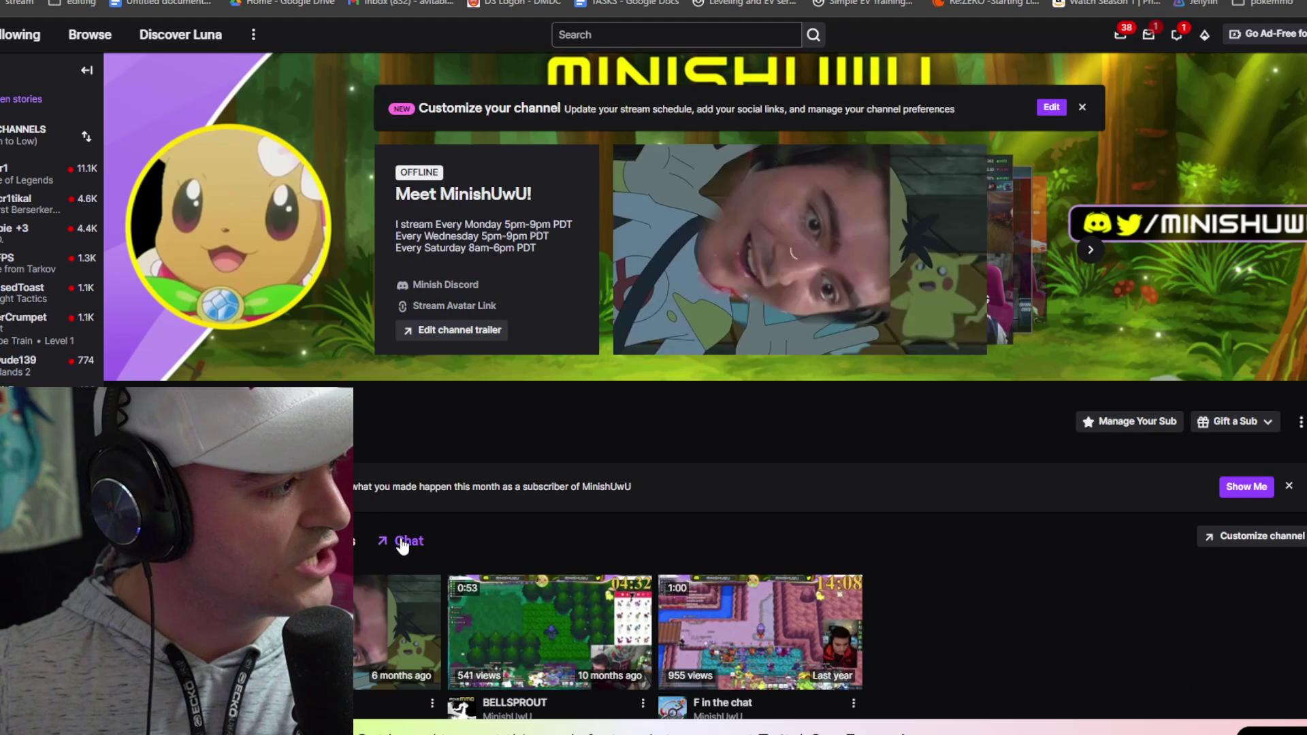
Open the channel's chat and send the commands !winrar and !discord.
left_click(402, 542)
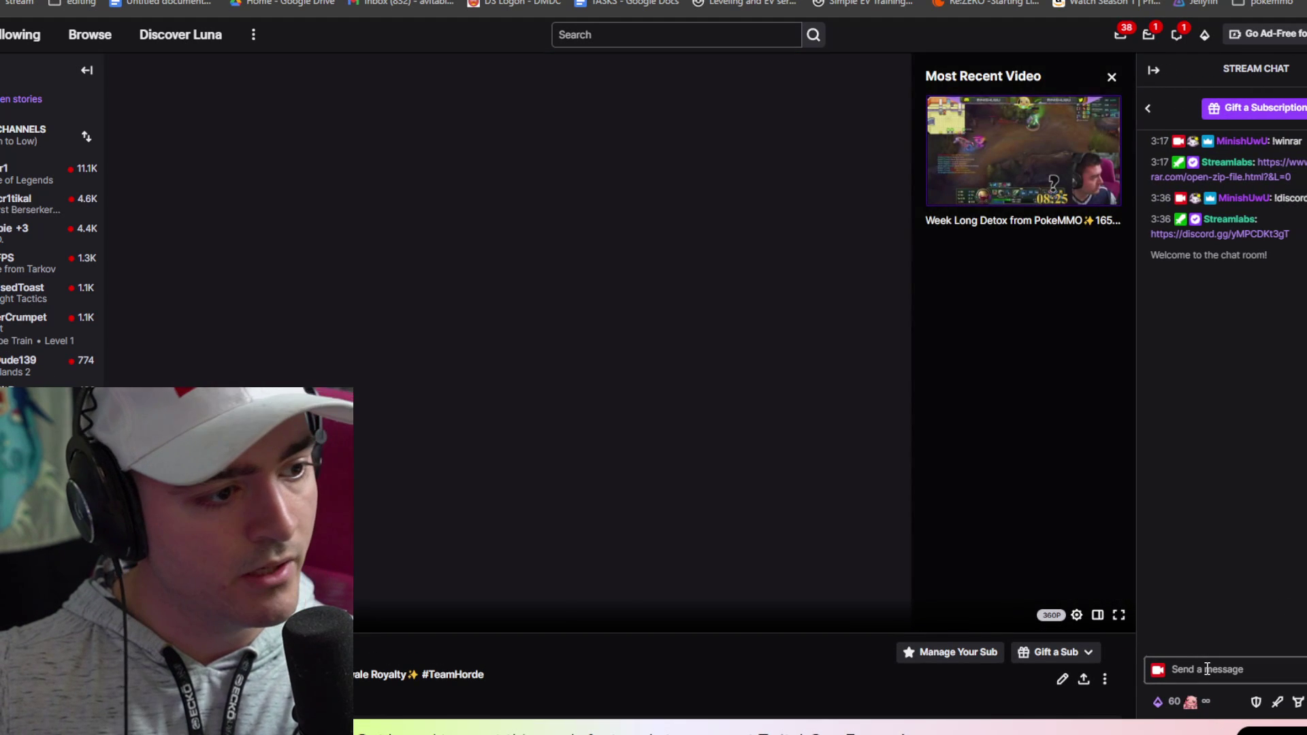
left_click(1208, 669)
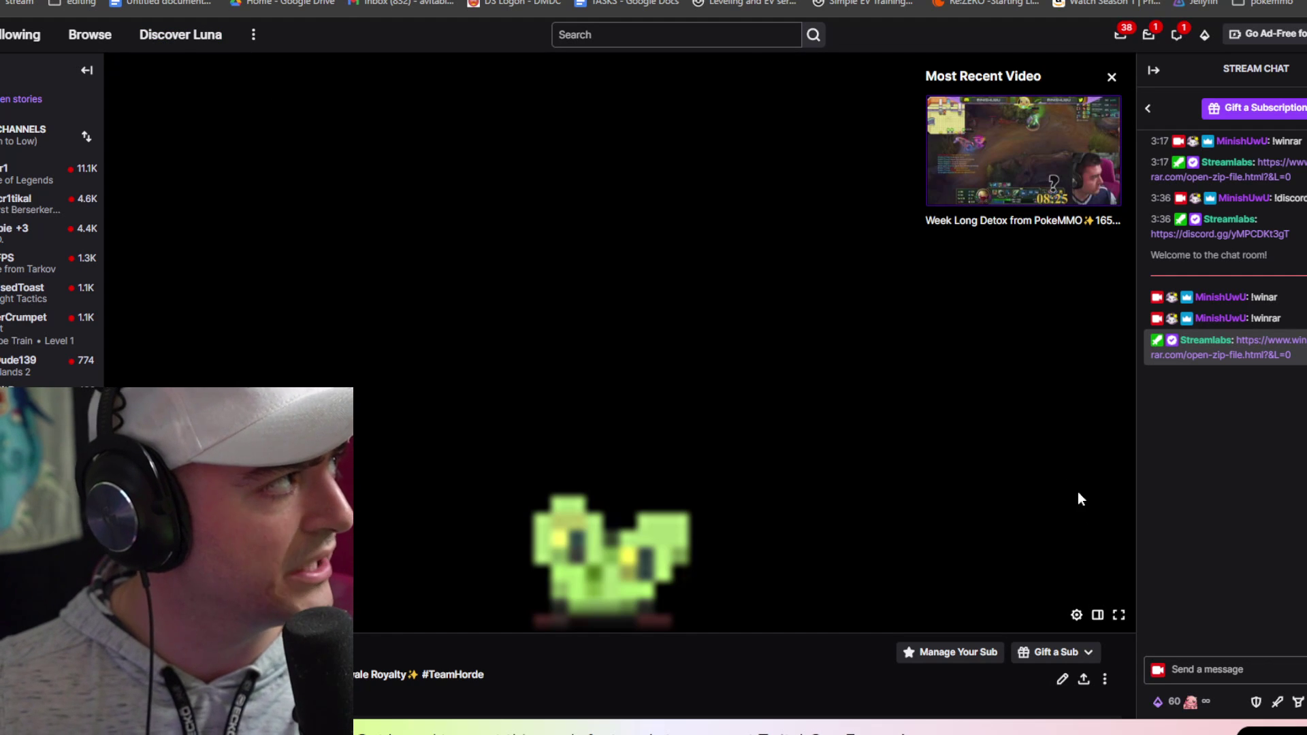
left_click(1184, 669)
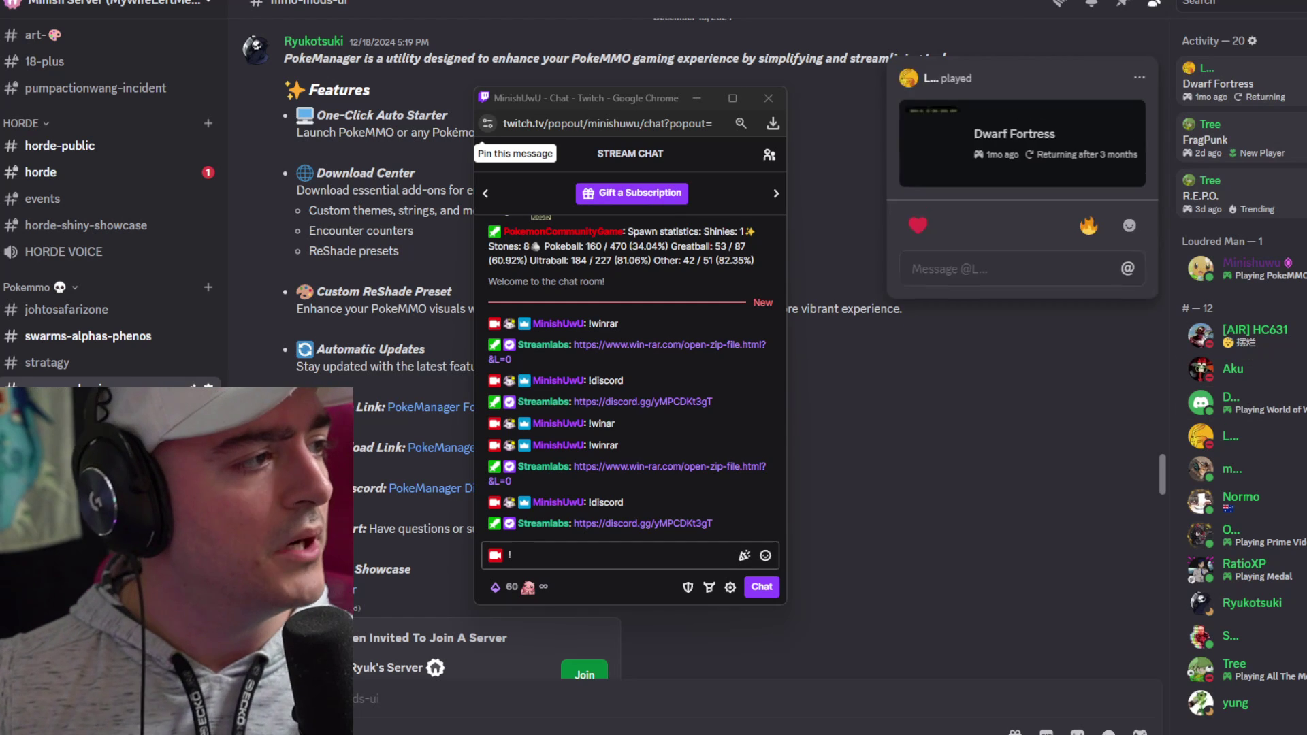
Close the Twitch chat pop-out and visit the PokeManager Github download link from the Discord post.
left_click(769, 100)
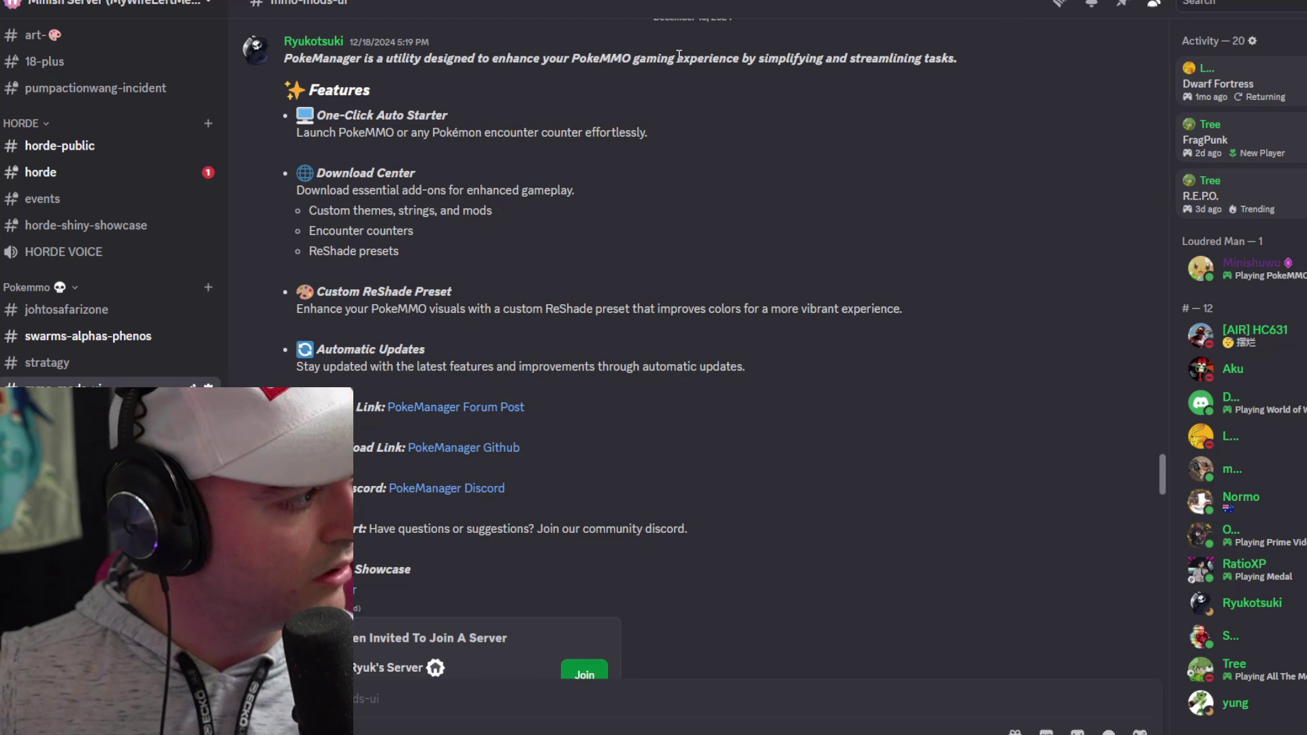
left_click(471, 452)
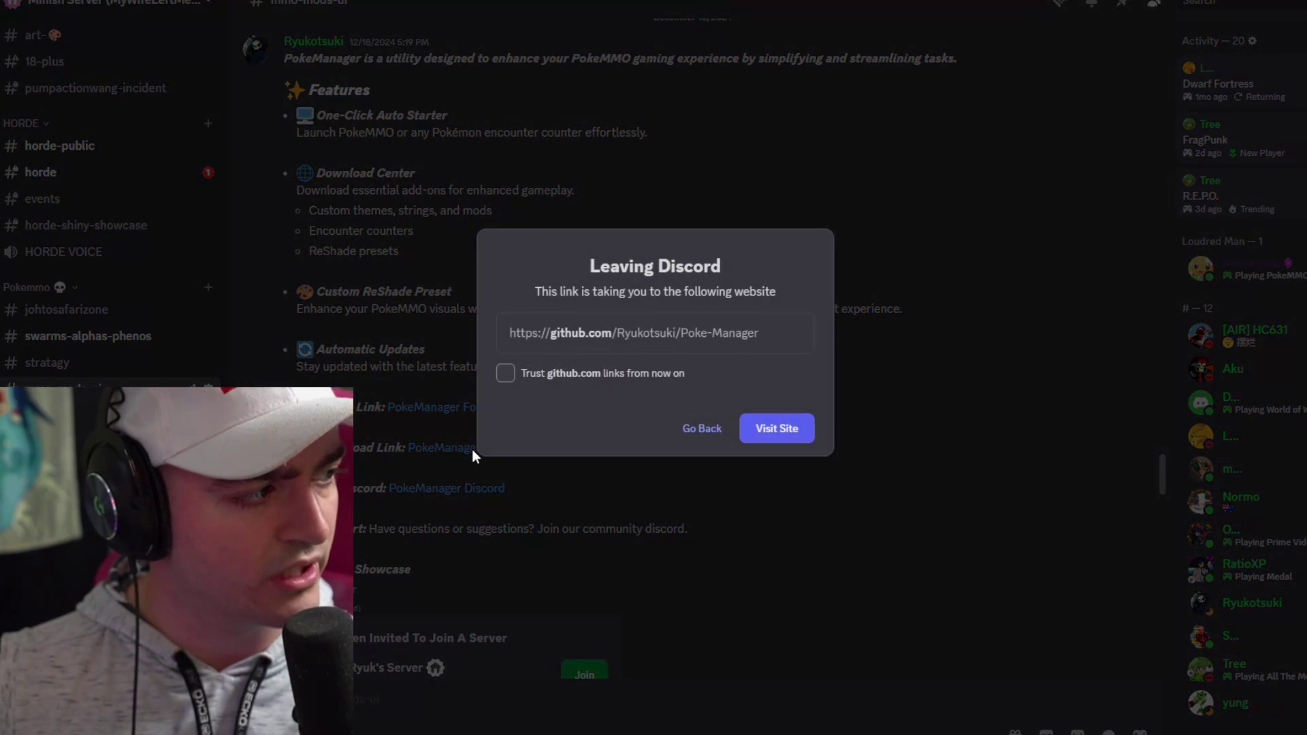
left_click(785, 429)
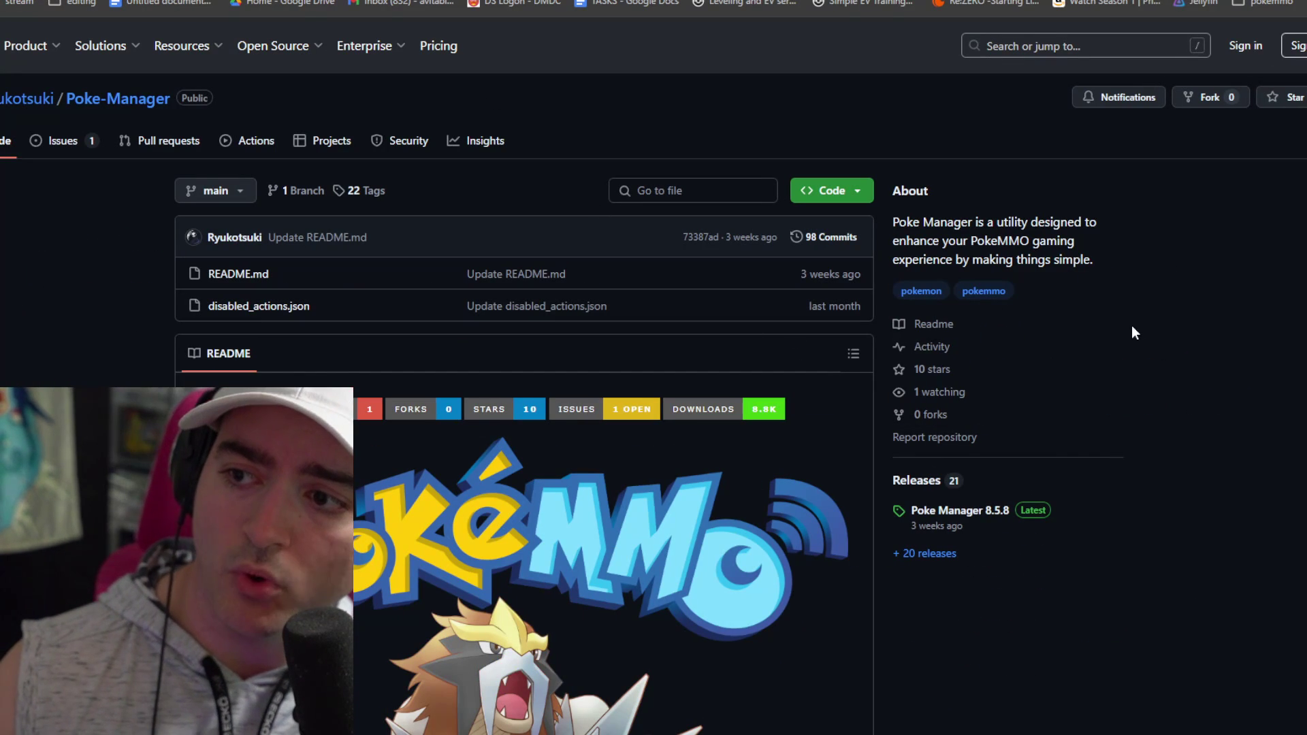
Open the GitHub Releases page from the README's download section and download PokeManager.exe from the release assets.
scroll(615, 180, "down", 12)
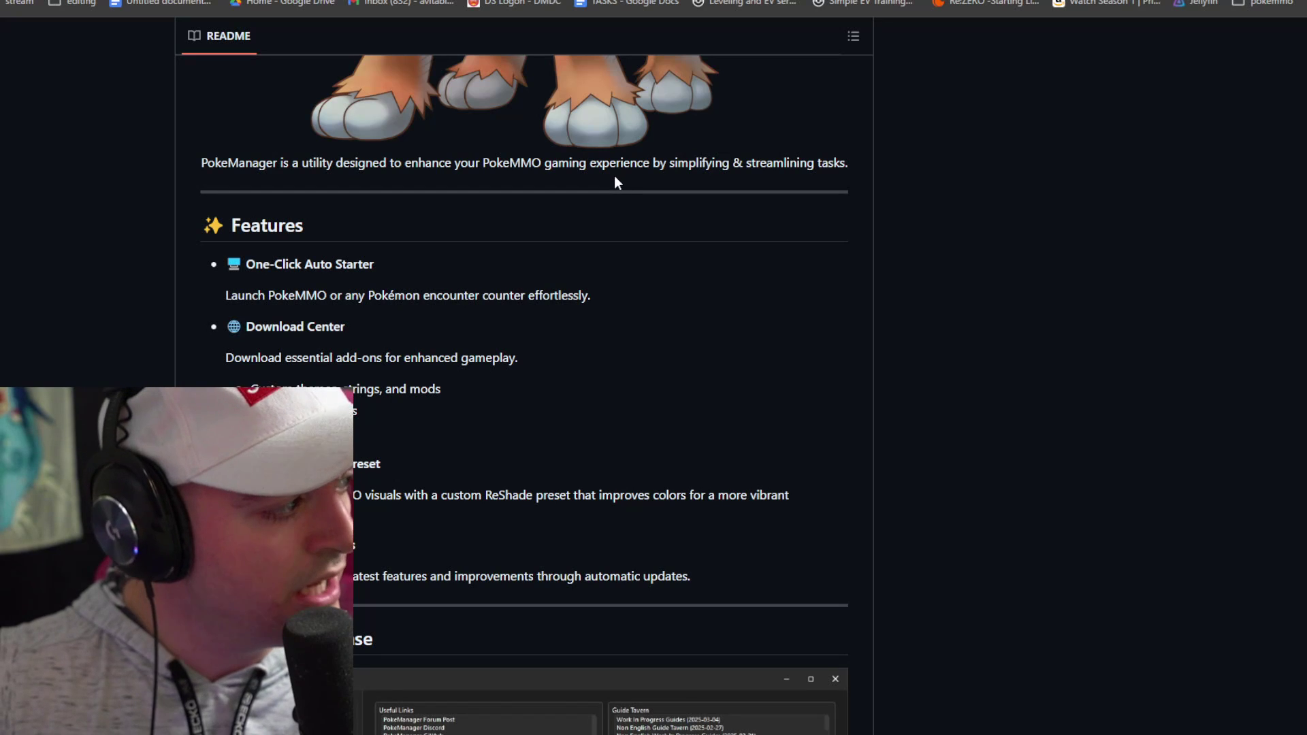
scroll(614, 175, "down", 5)
scroll(609, 170, "down", 15)
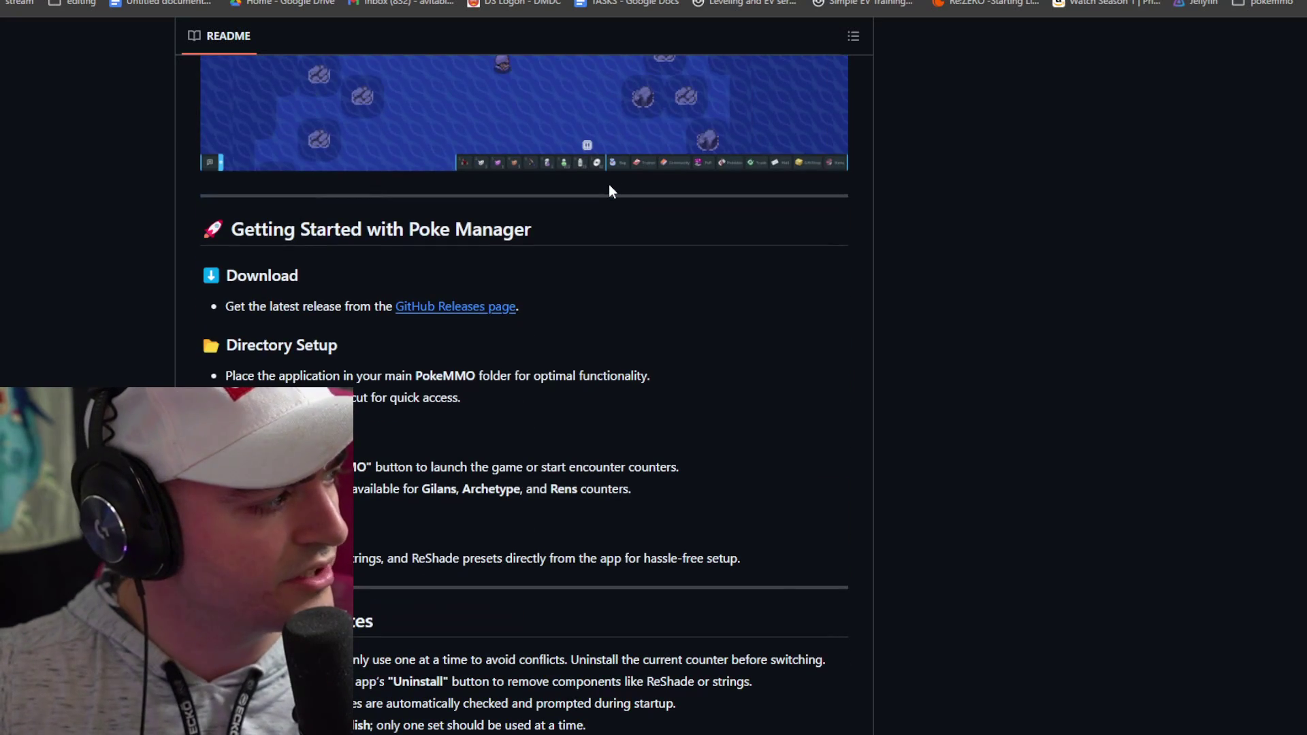
left_click(455, 306)
scroll(590, 313, "down", 15)
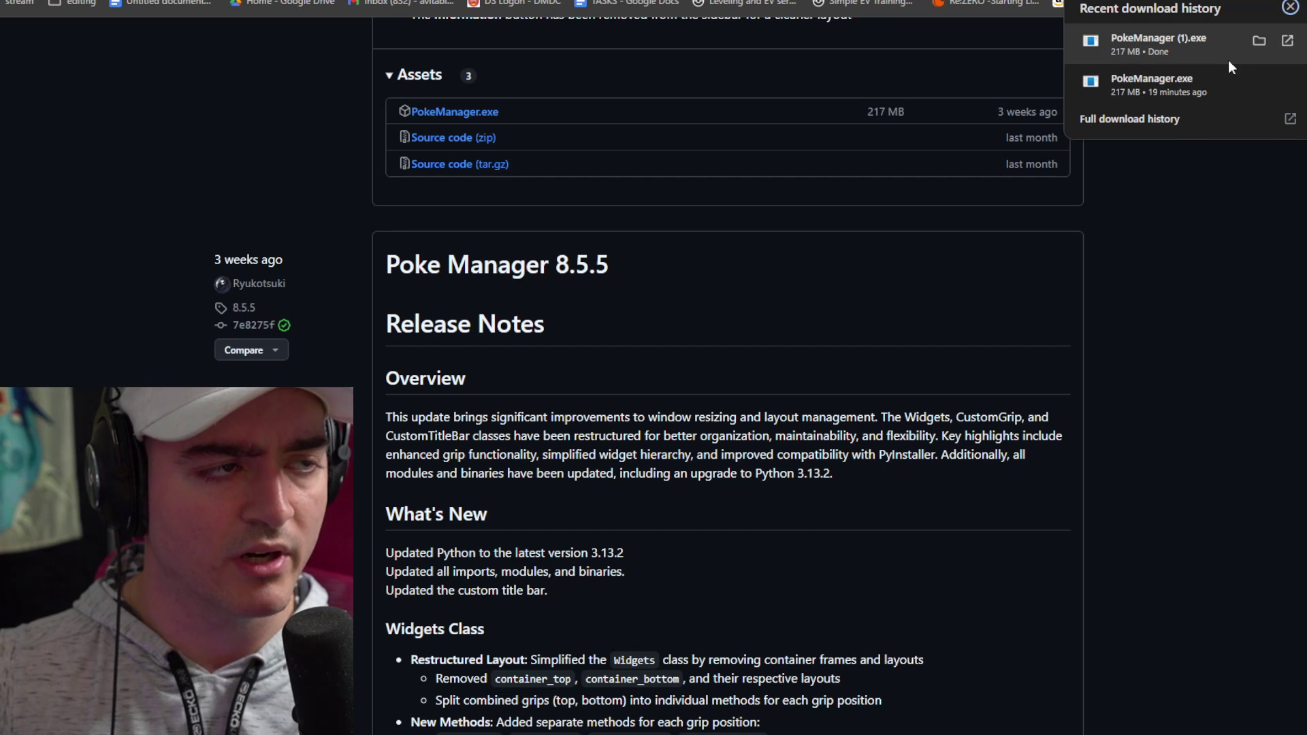
Show the download in its folder and move PokeManager.exe from Downloads into the PokeMMO program folder.
left_click(1259, 39)
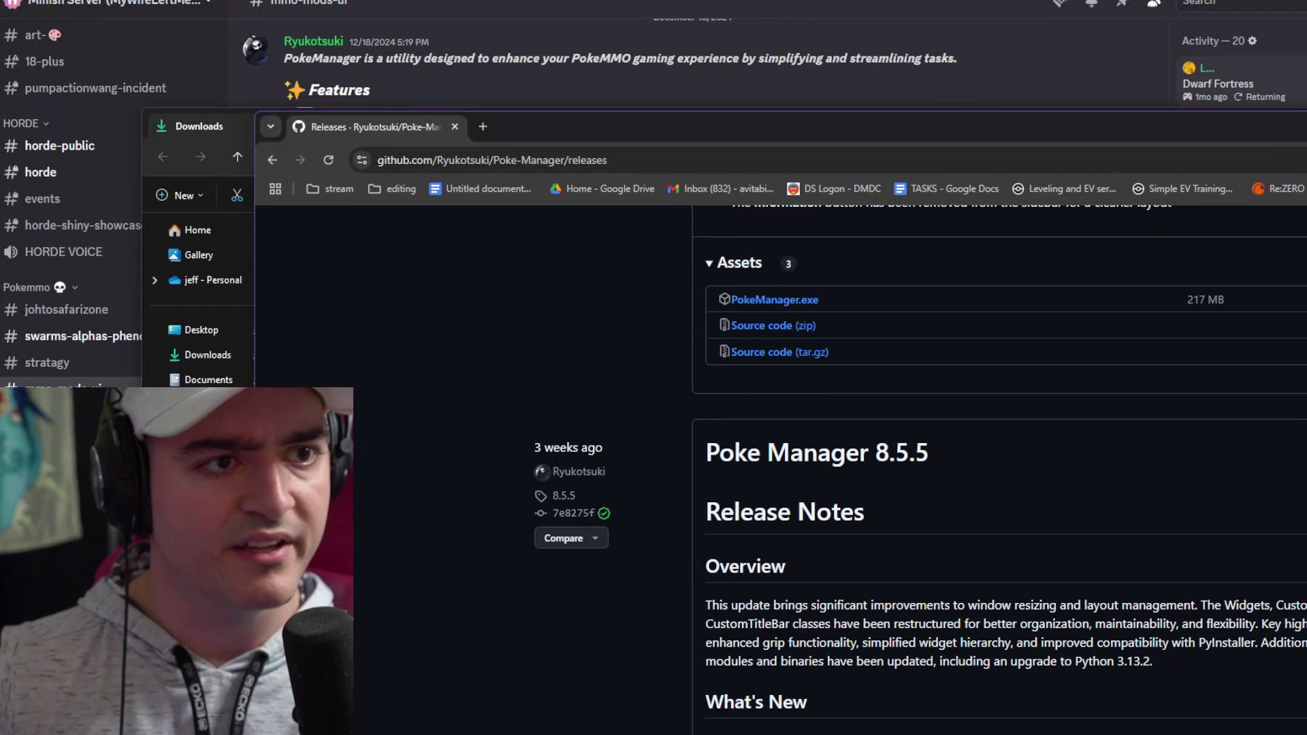
key("alt+Tab")
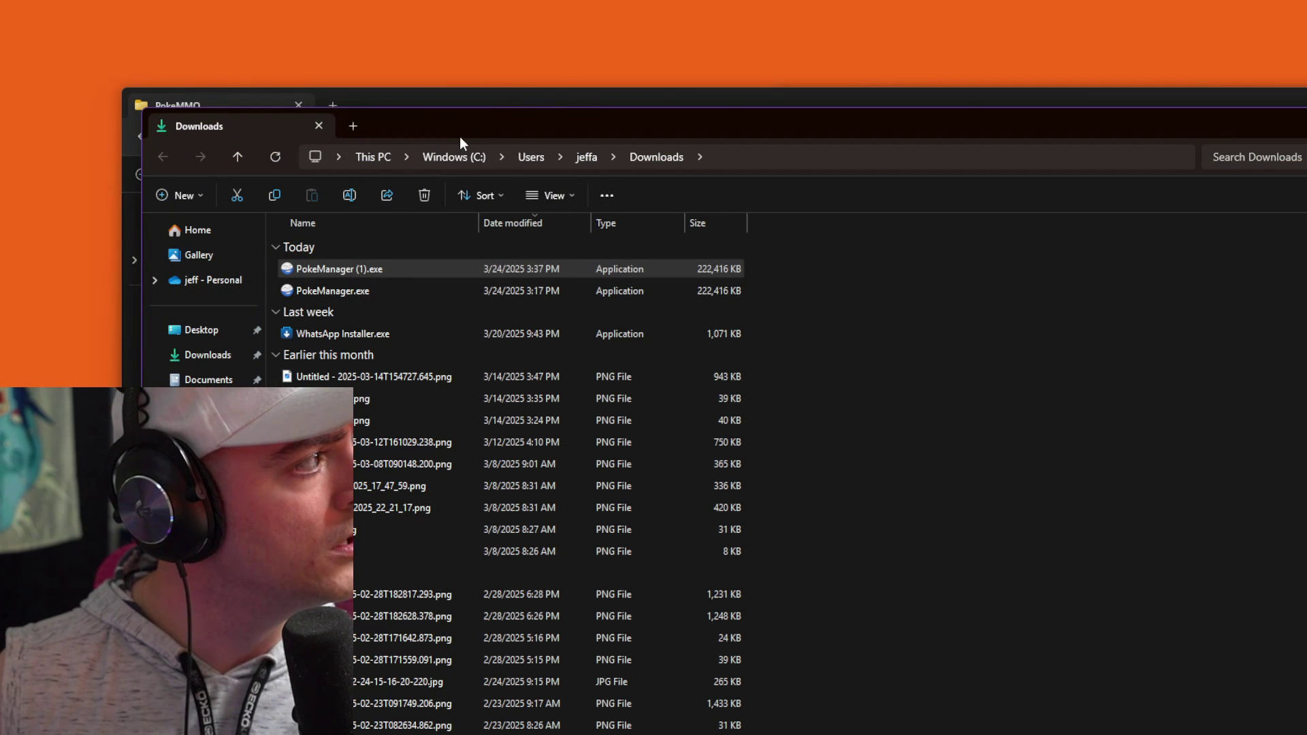
left_click_drag(602, 106, 1183, 148)
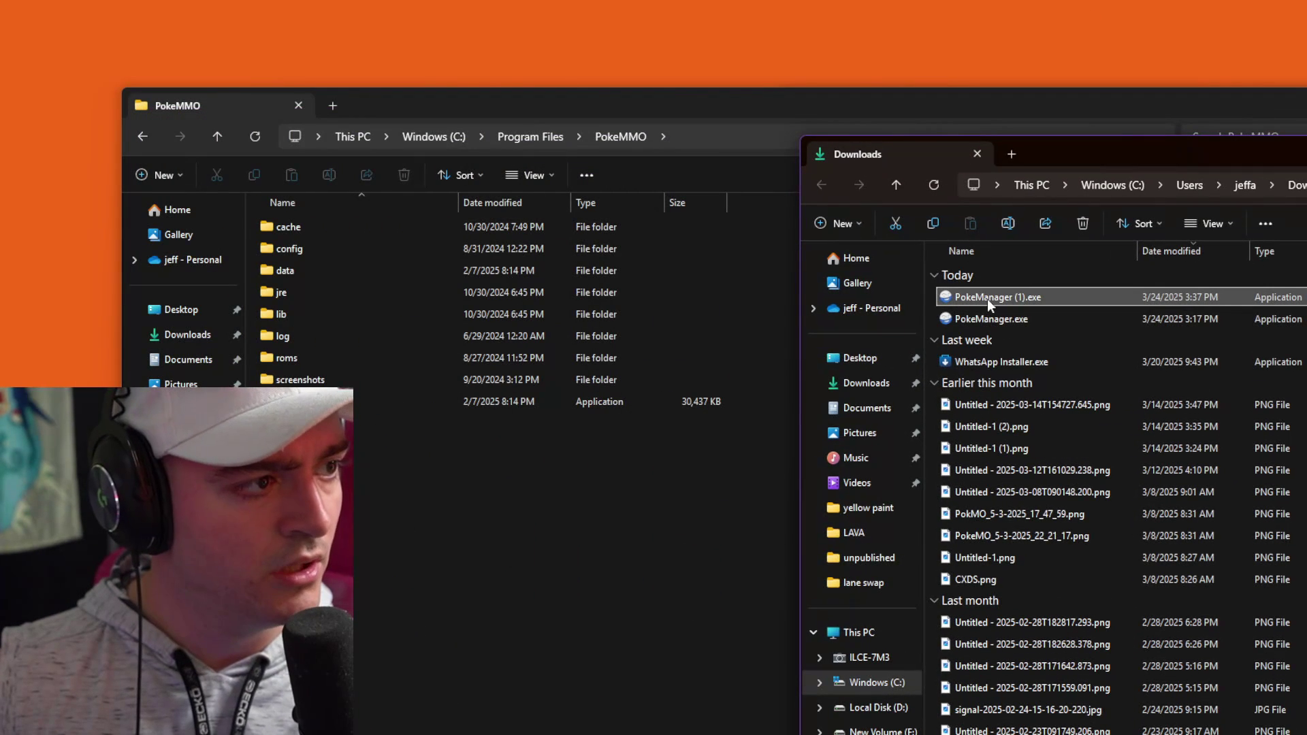
left_click_drag(1004, 312, 616, 514)
left_click(609, 566)
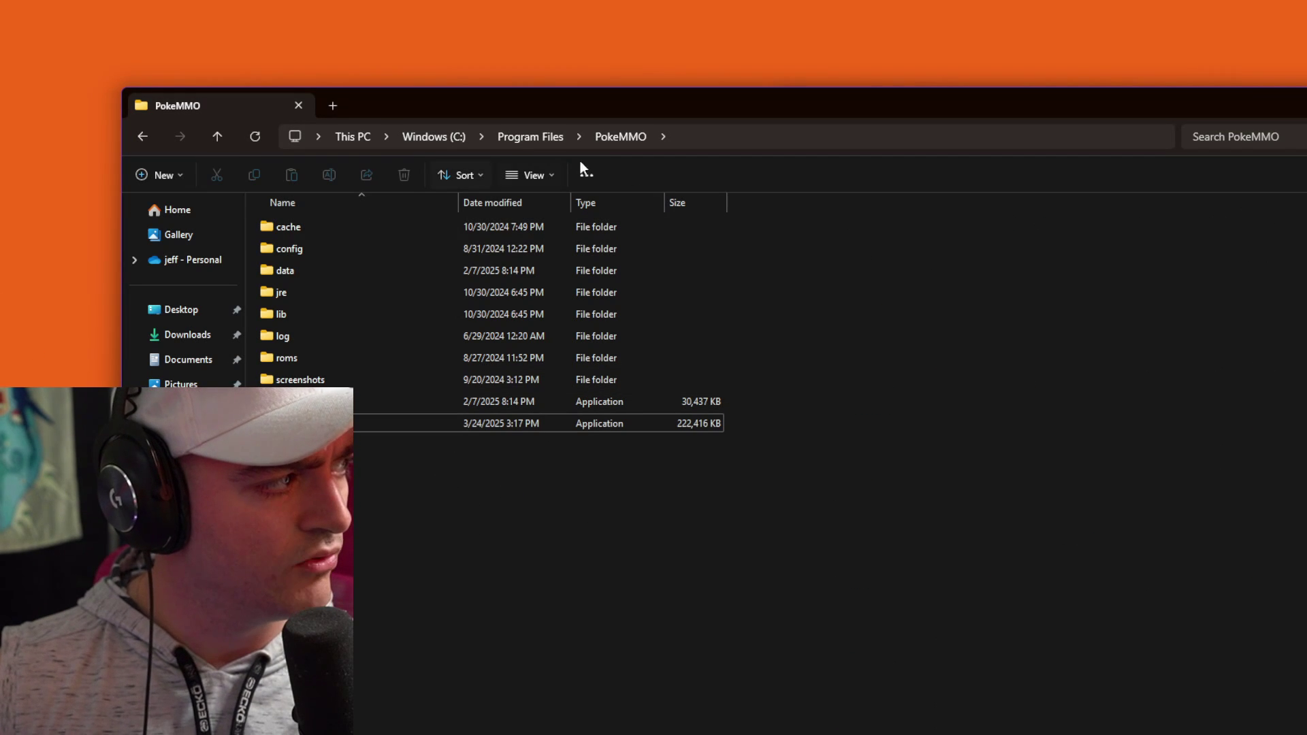
Launch PokeManager.exe from the PokeMMO folder.
double_click(435, 429)
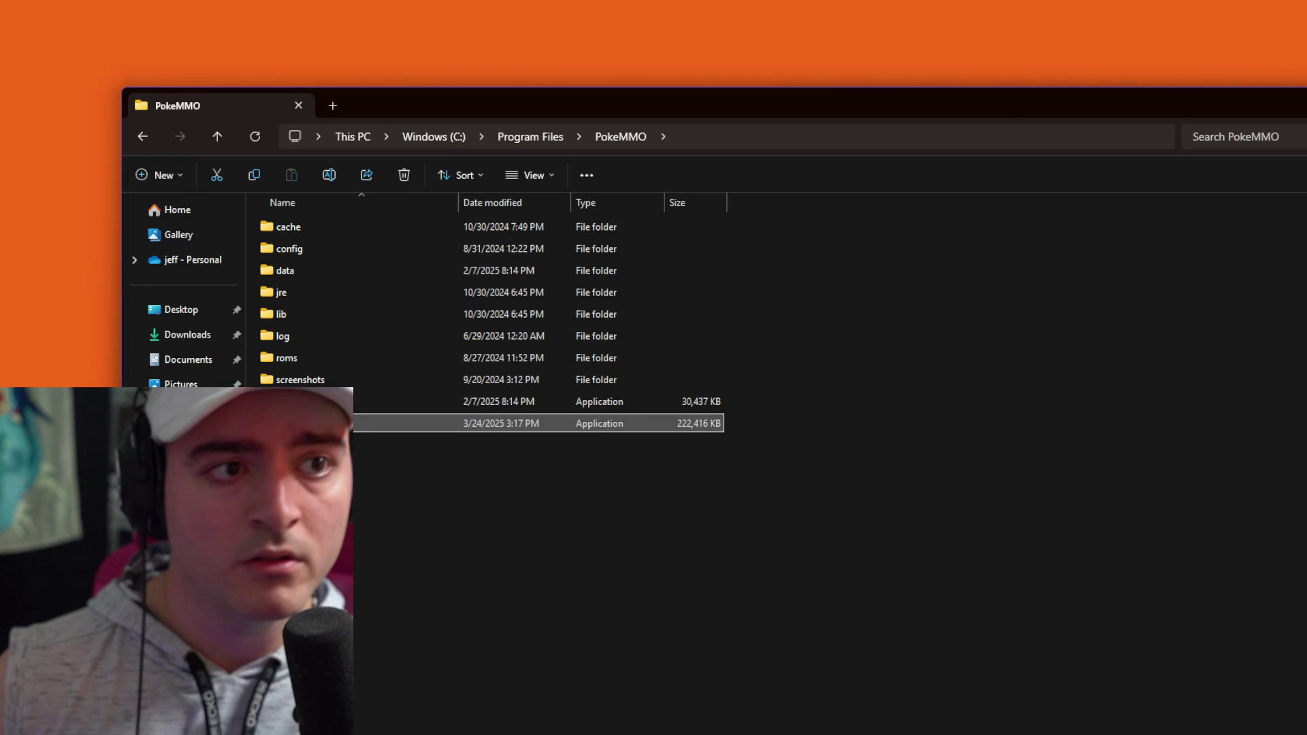
key("alt+Tab")
key("alt+Tab")
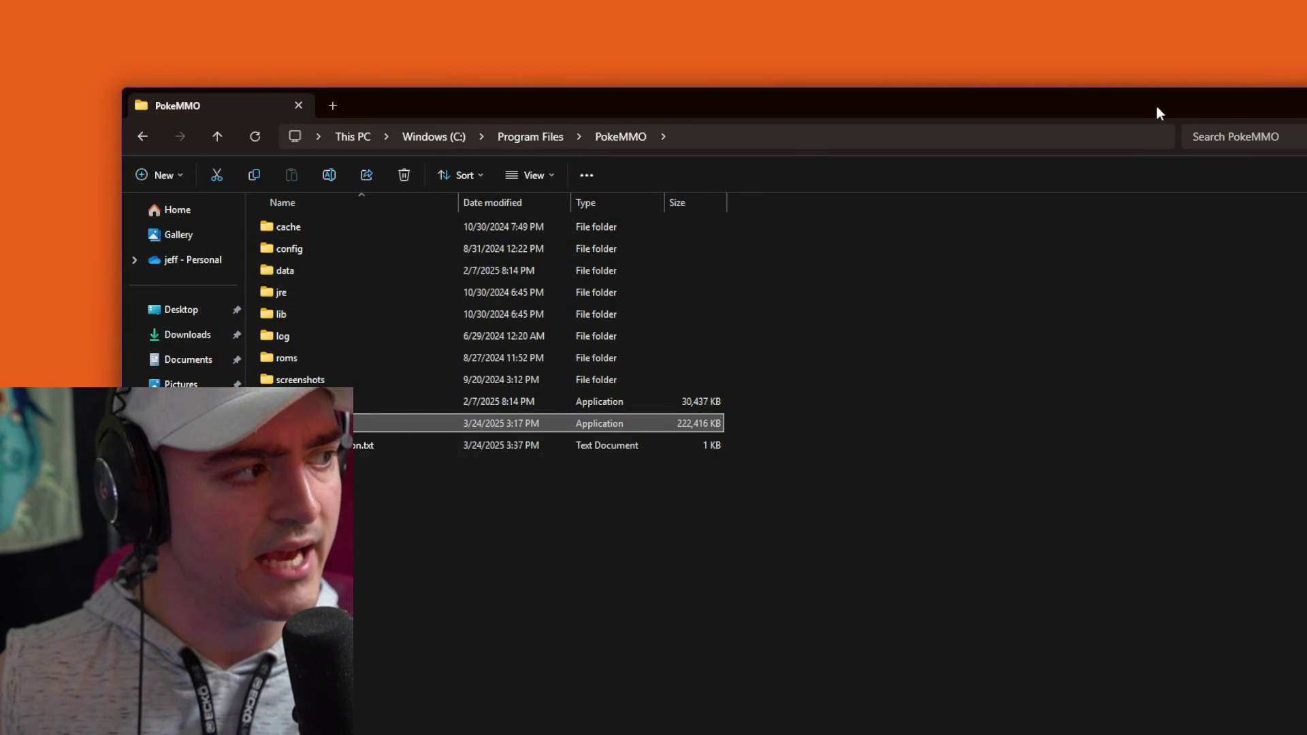
left_click_drag(1155, 108, 1088, 42)
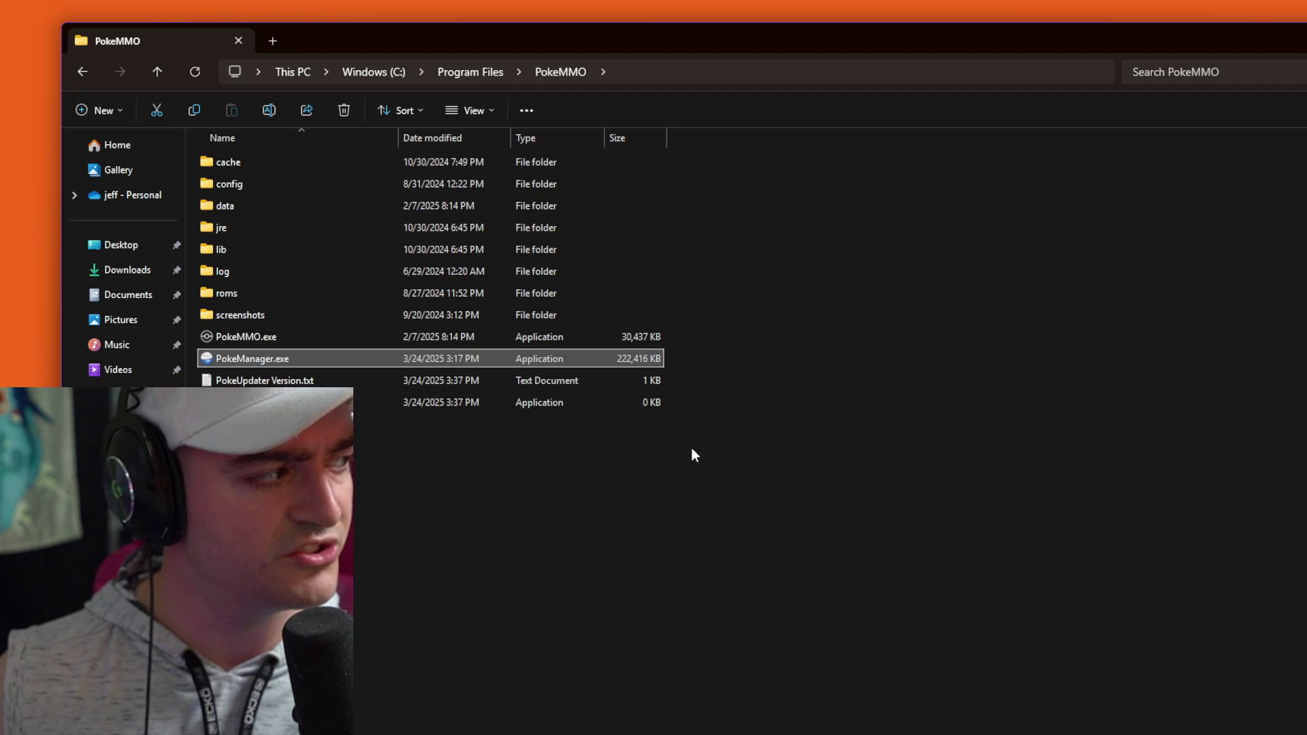
key("Return")
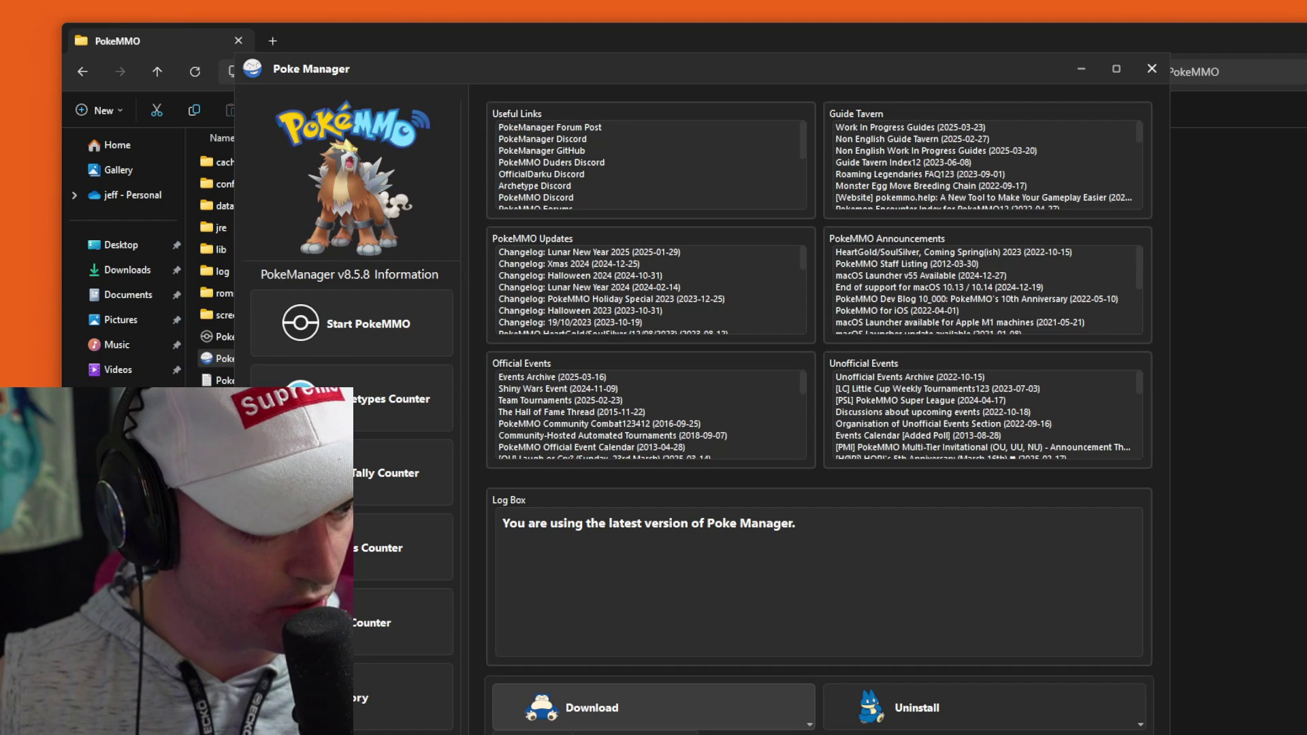
Download the Gilans Counter through PokeManager.
left_click(654, 708)
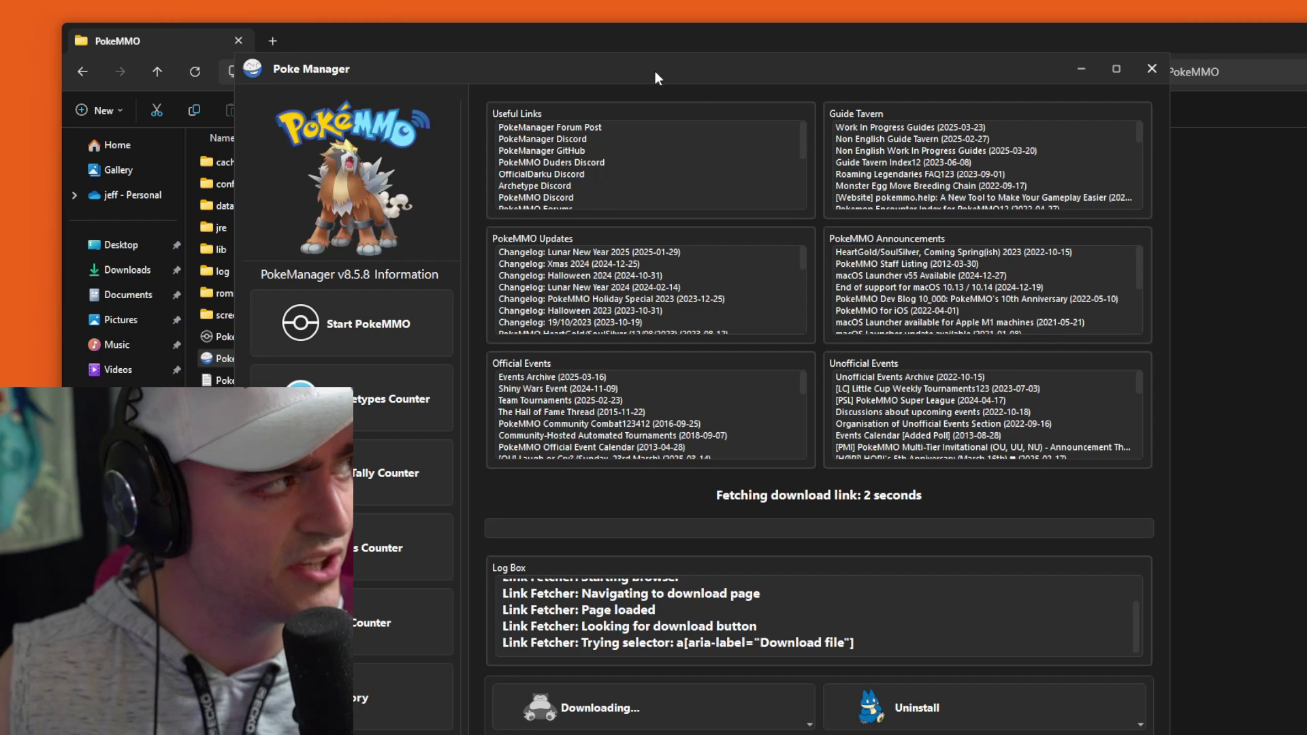
left_click_drag(654, 67, 658, 7)
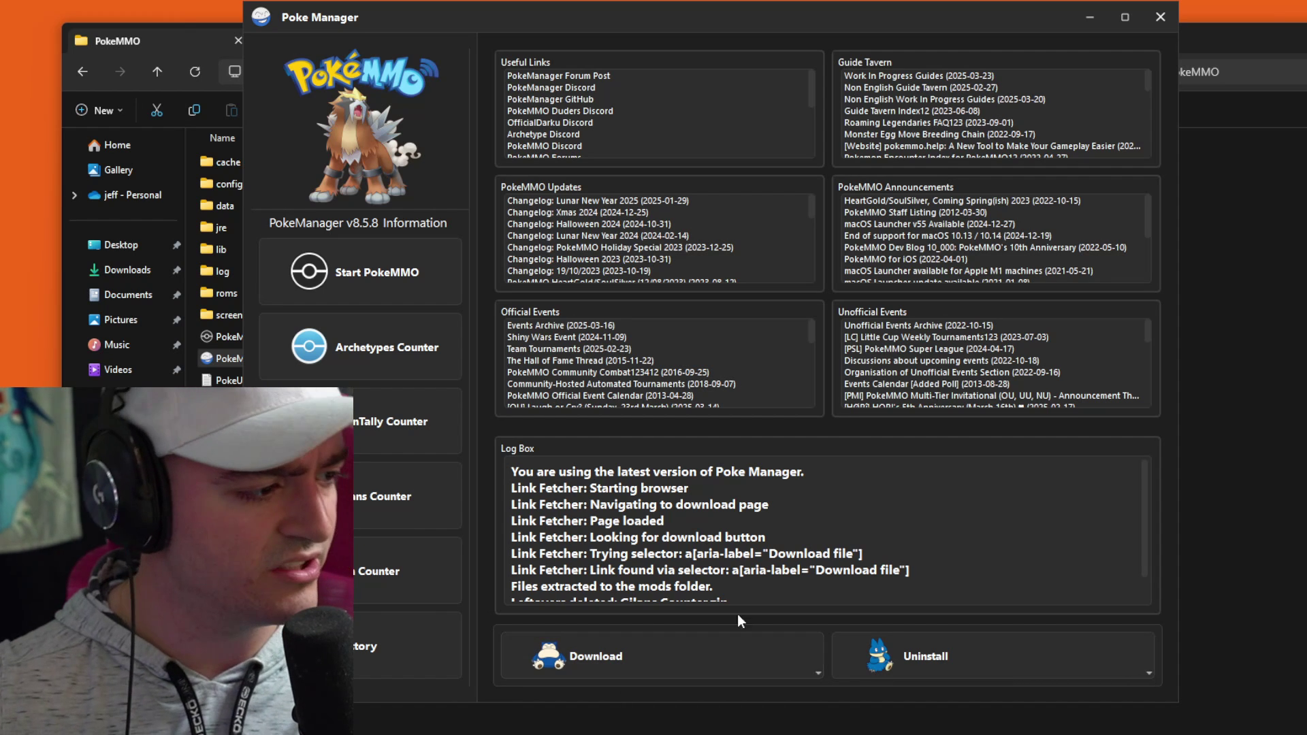
Download the Gen 5 Sprites XBRZ mod from PokeManager's list of mods.
left_click(782, 662)
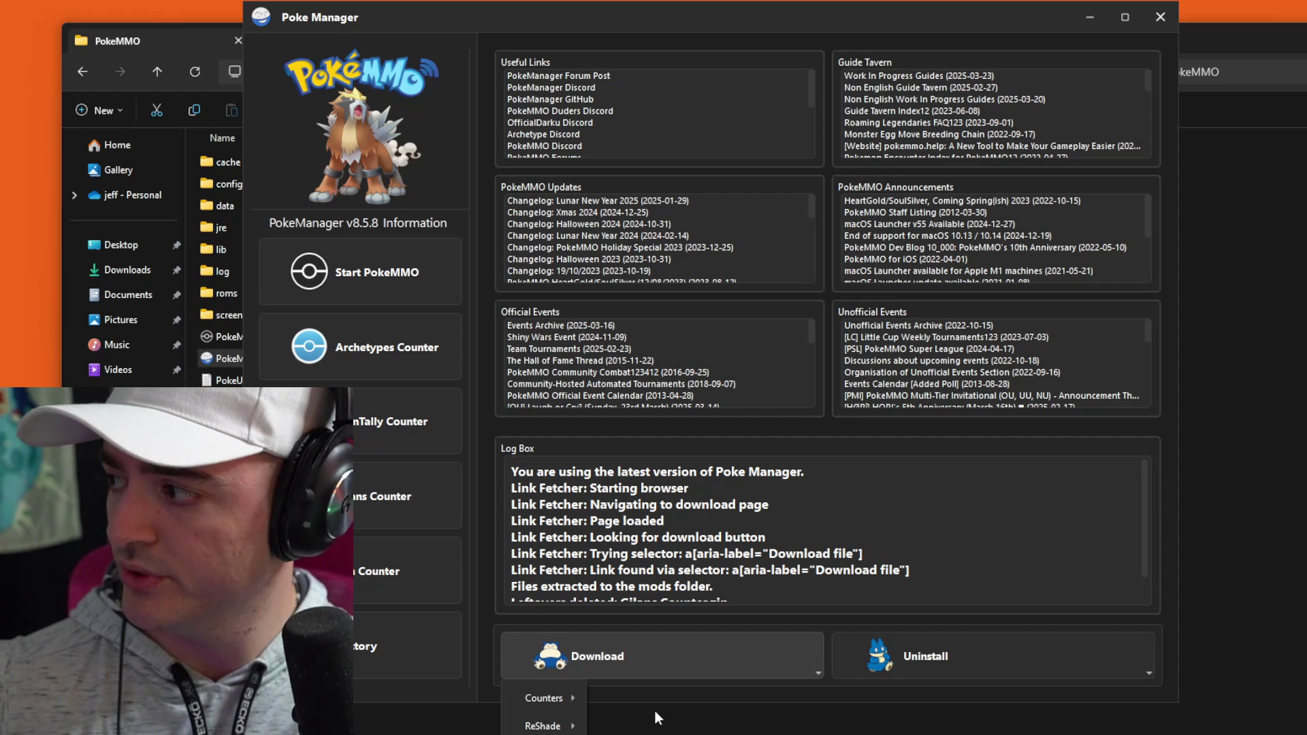
left_click_drag(612, 18, 628, 0)
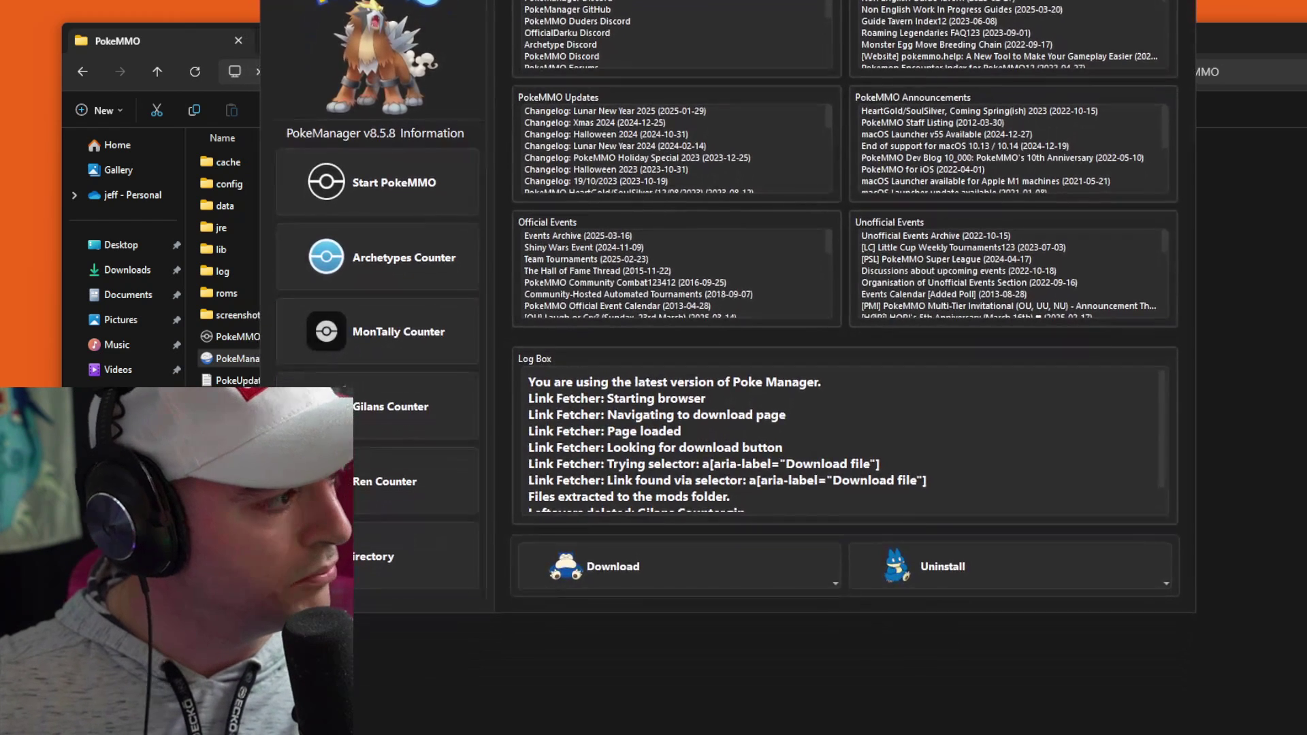
left_click(838, 565)
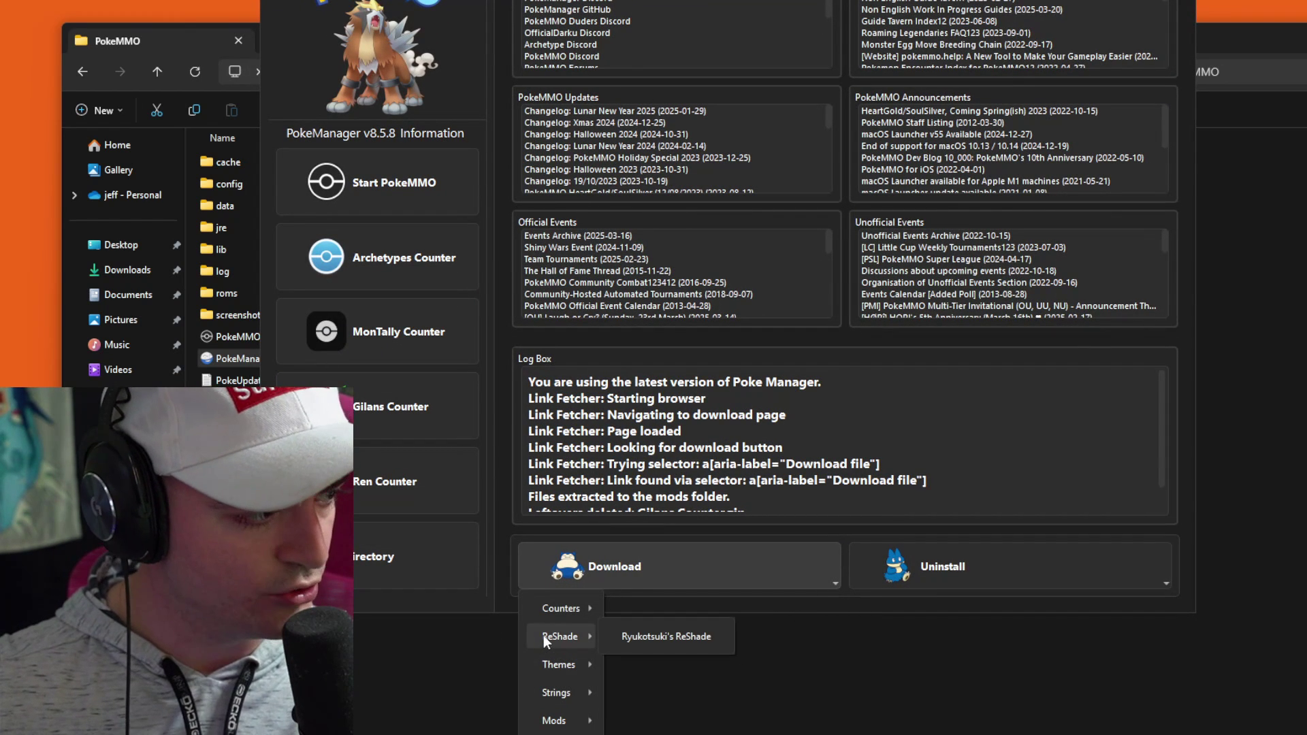
mouse_move(547, 670)
mouse_move(564, 696)
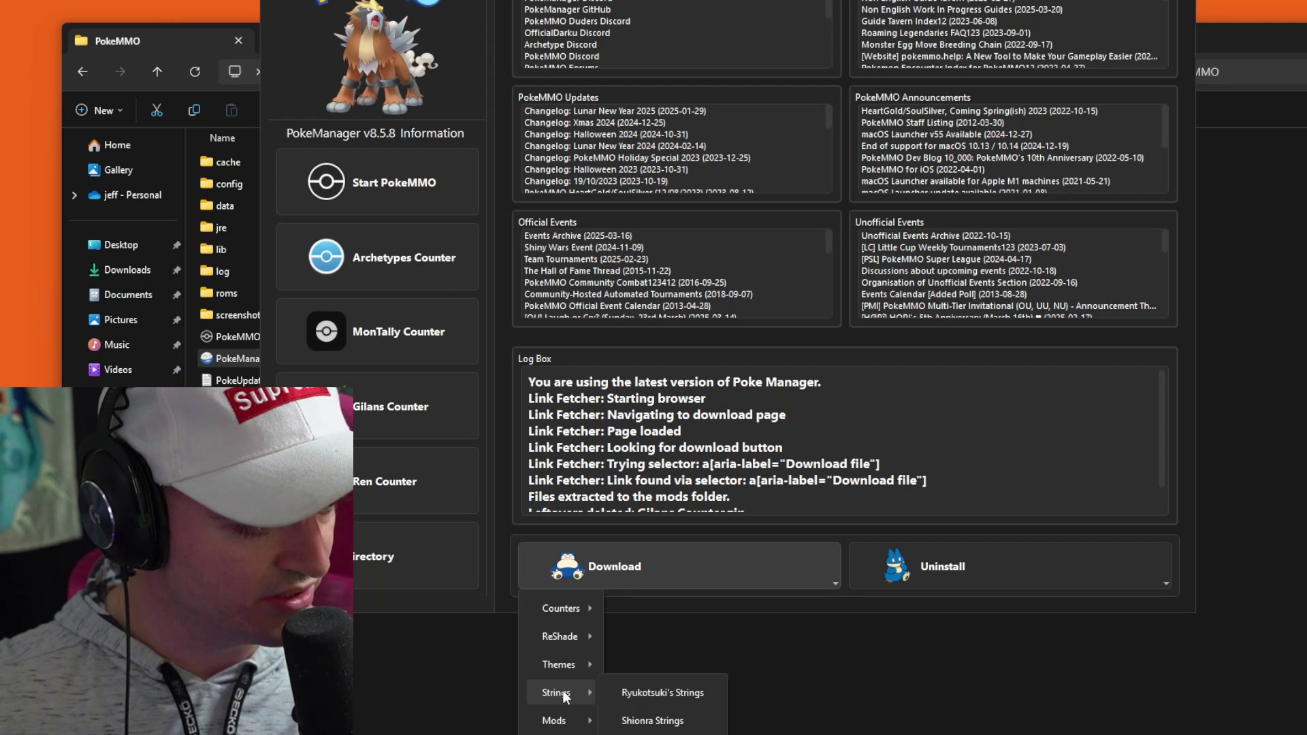
mouse_move(576, 722)
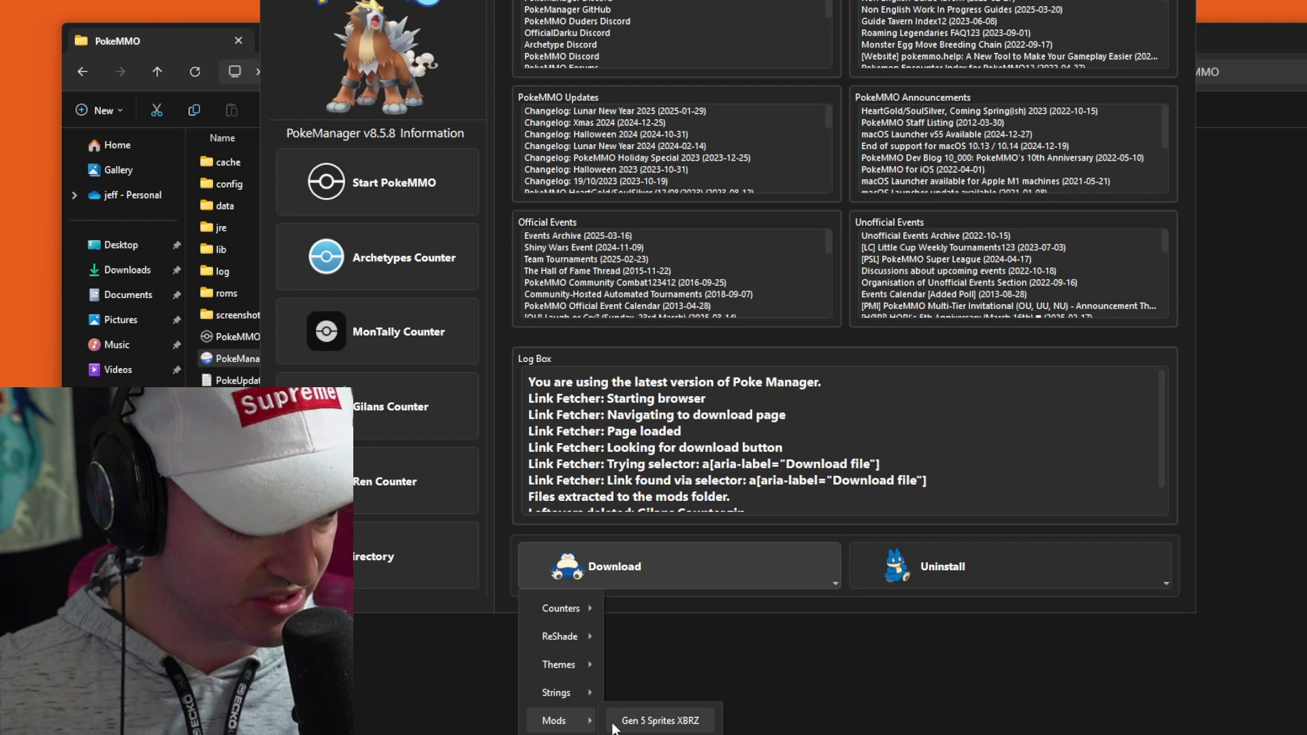
left_click(659, 720)
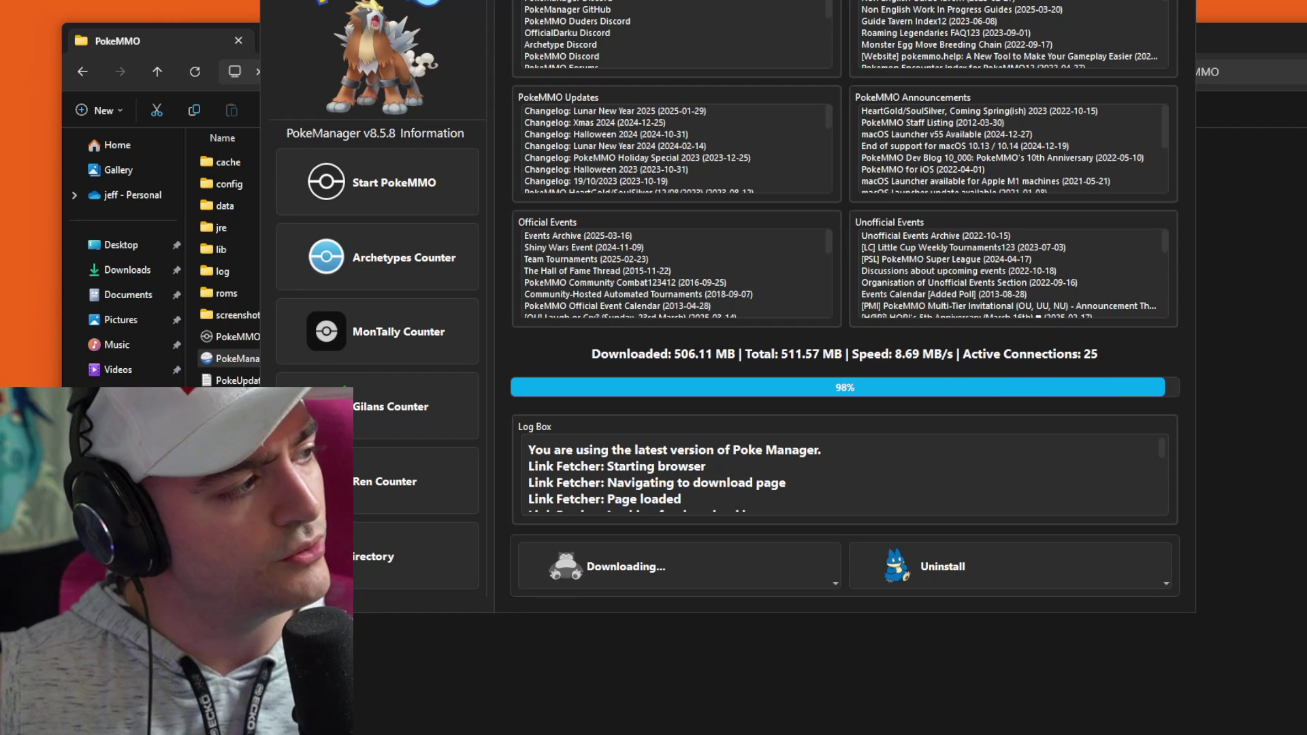
Start PokeMMO from PokeManager in the usual mode rather than True Borderless.
left_click(374, 175)
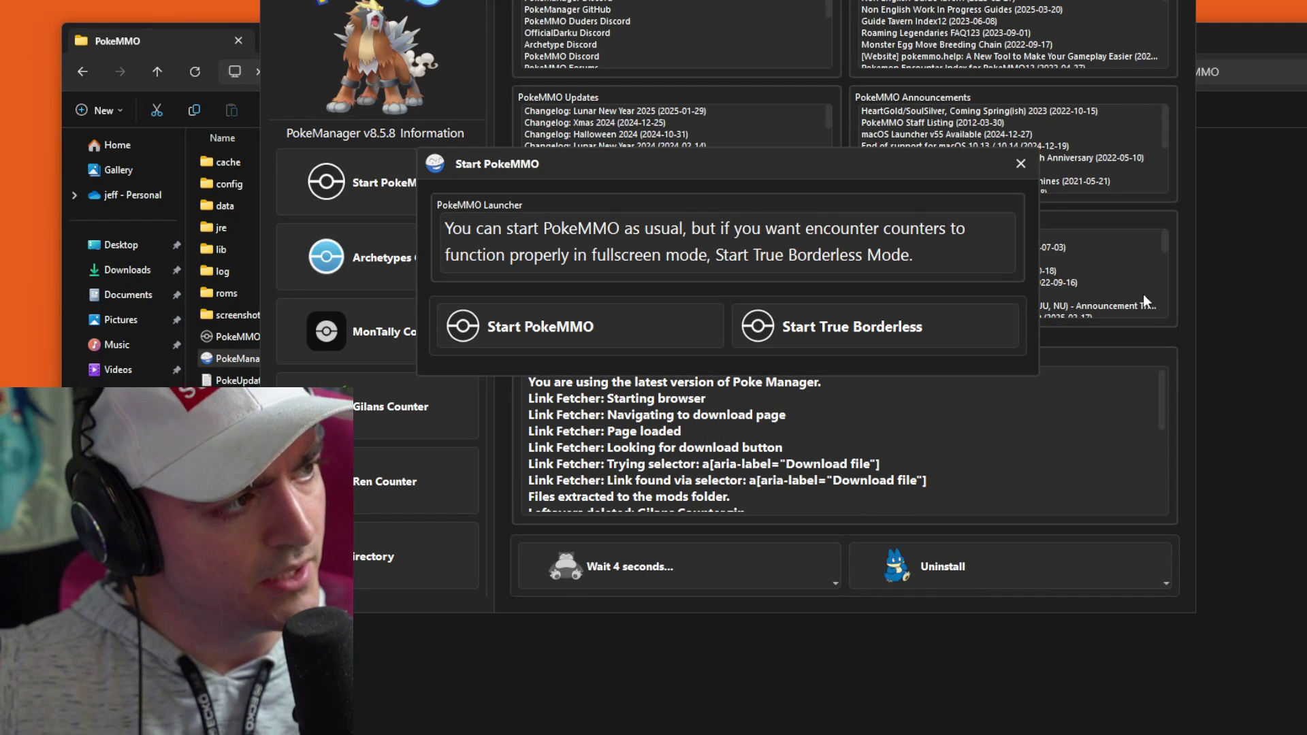
left_click(1022, 167)
left_click(412, 158)
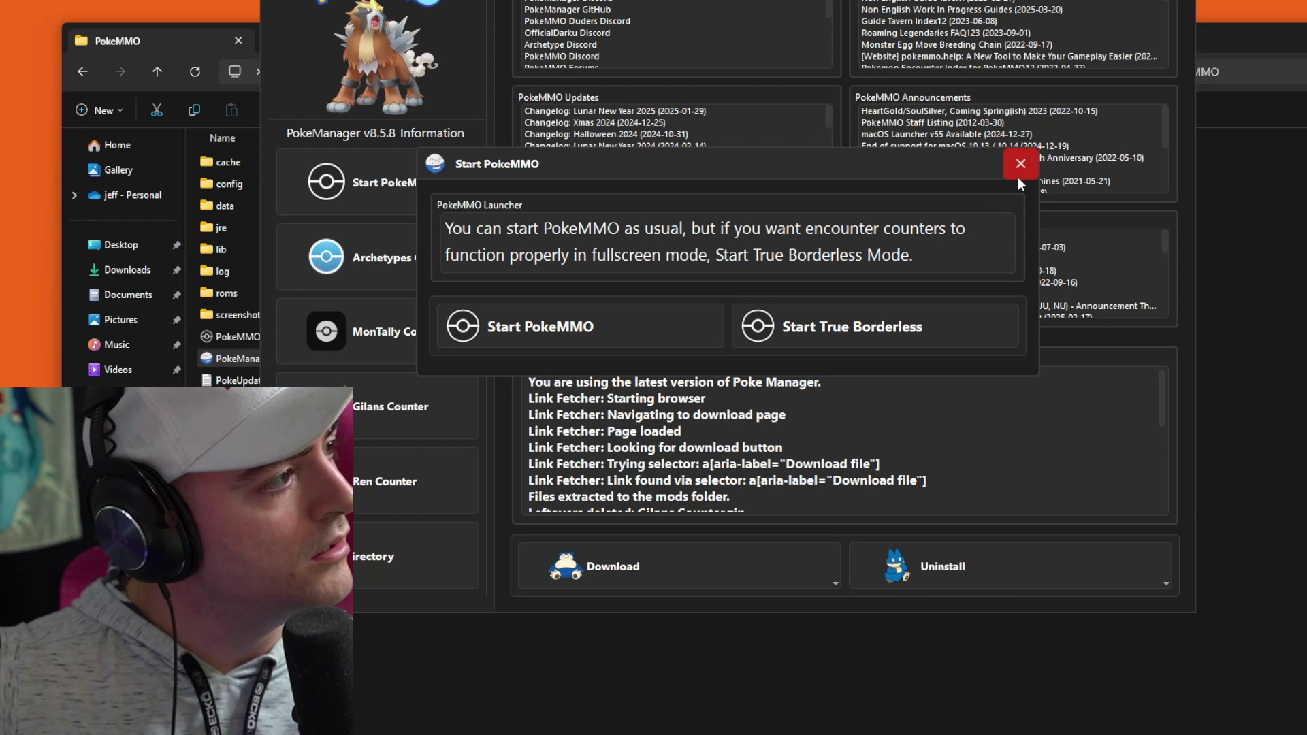
left_click(528, 328)
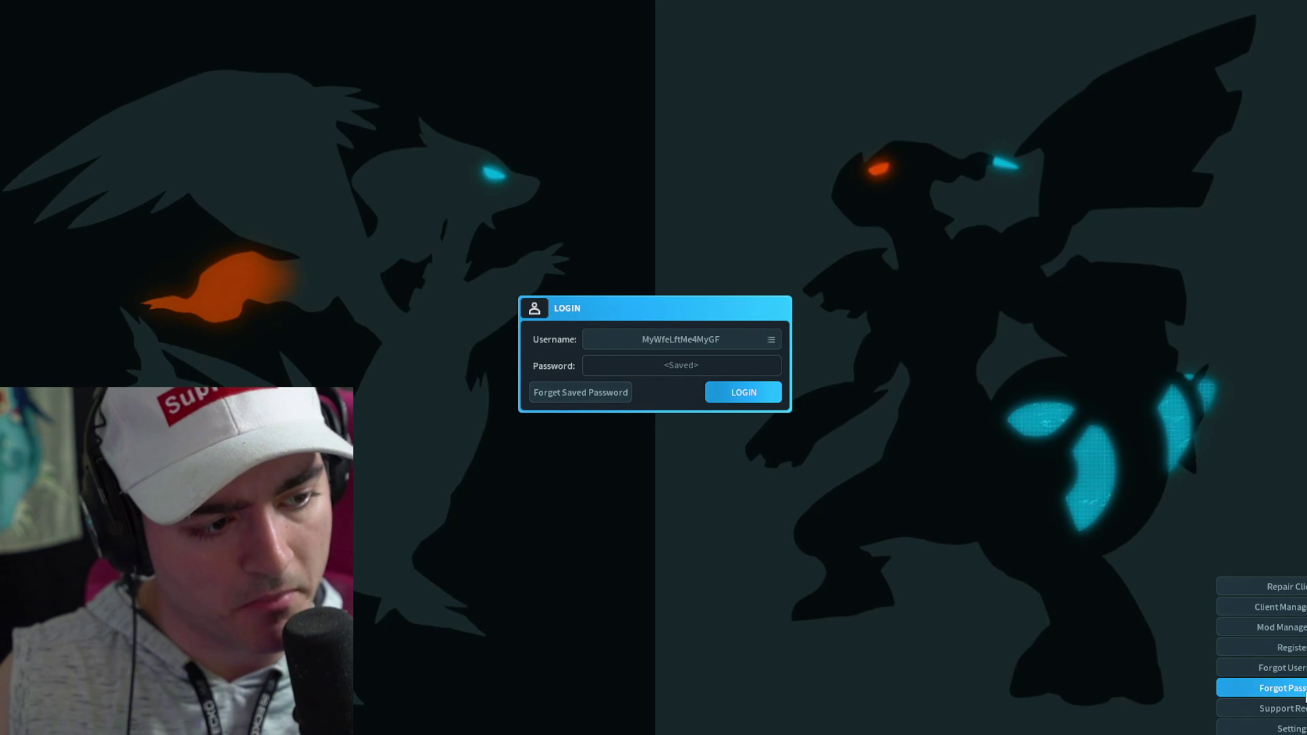
Examine the installed mods in PokeMMO's Mod Management window, checking which are enabled, and close it.
left_click(1293, 626)
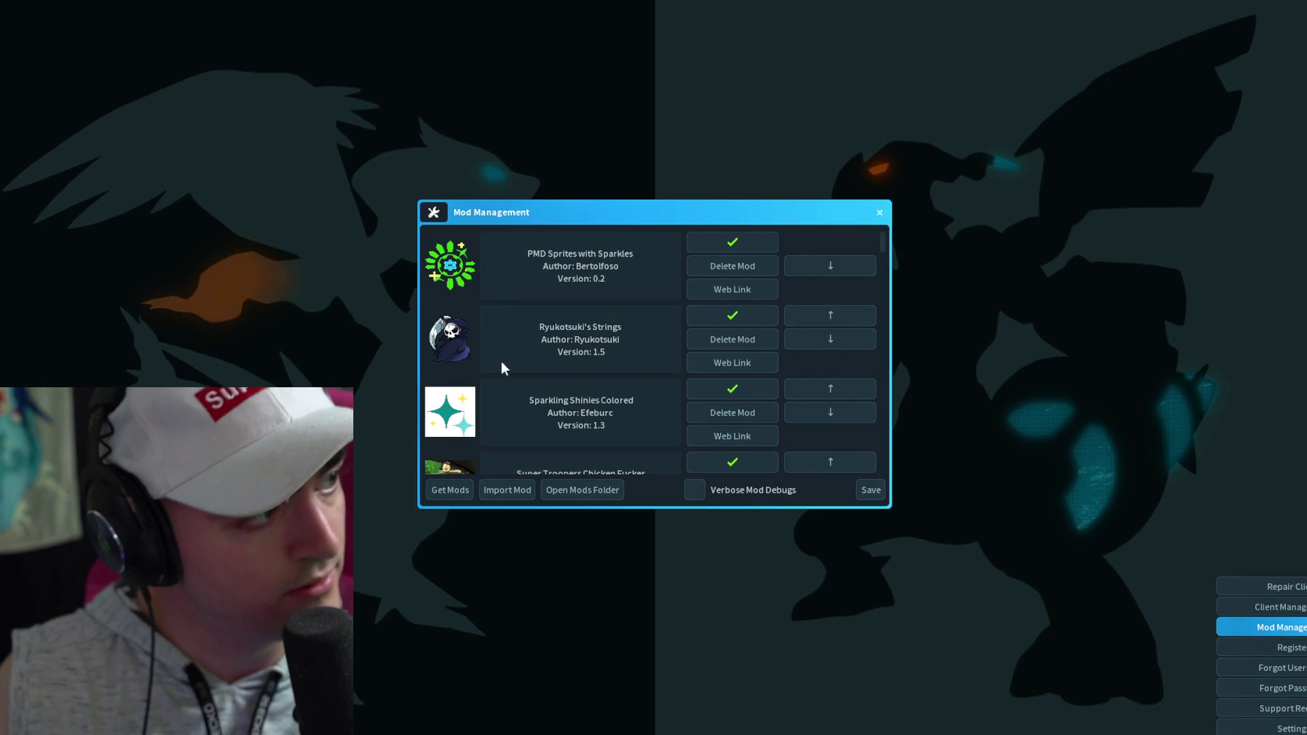
scroll(655, 307, "down", 12)
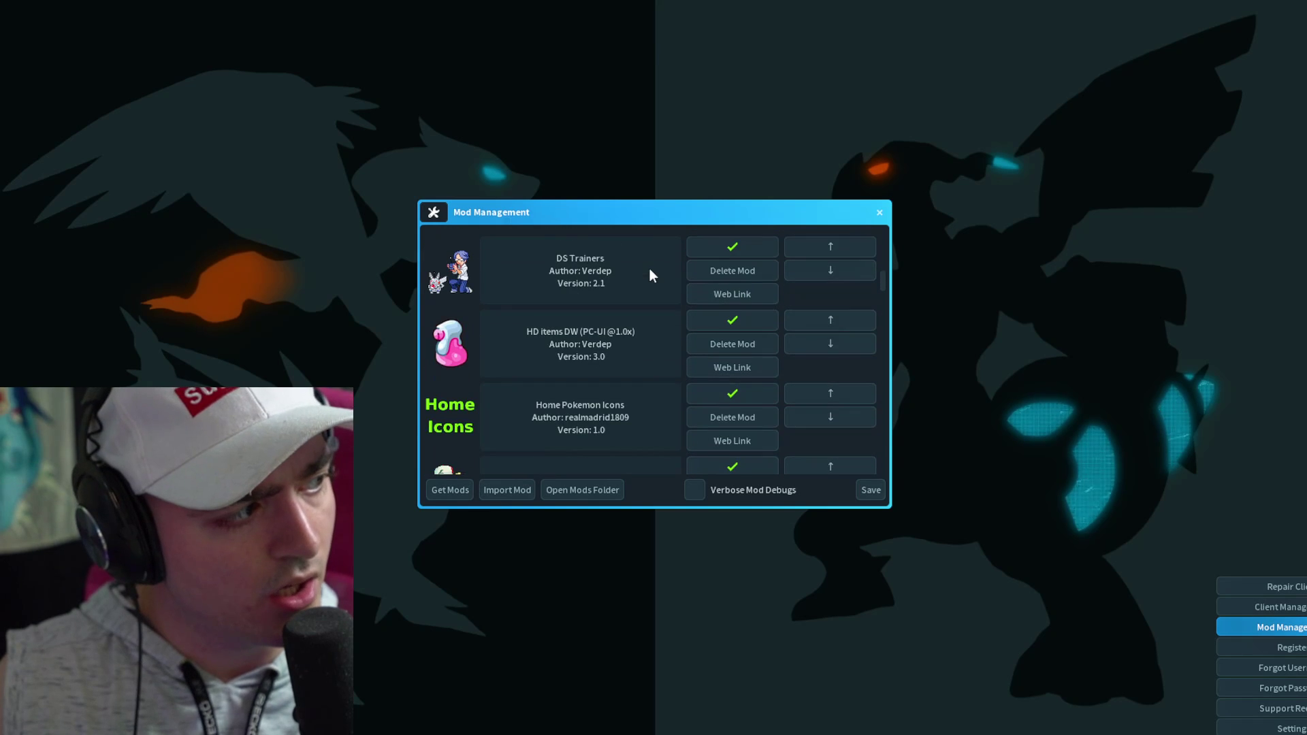
scroll(644, 292, "down", 5)
scroll(634, 307, "up", 4)
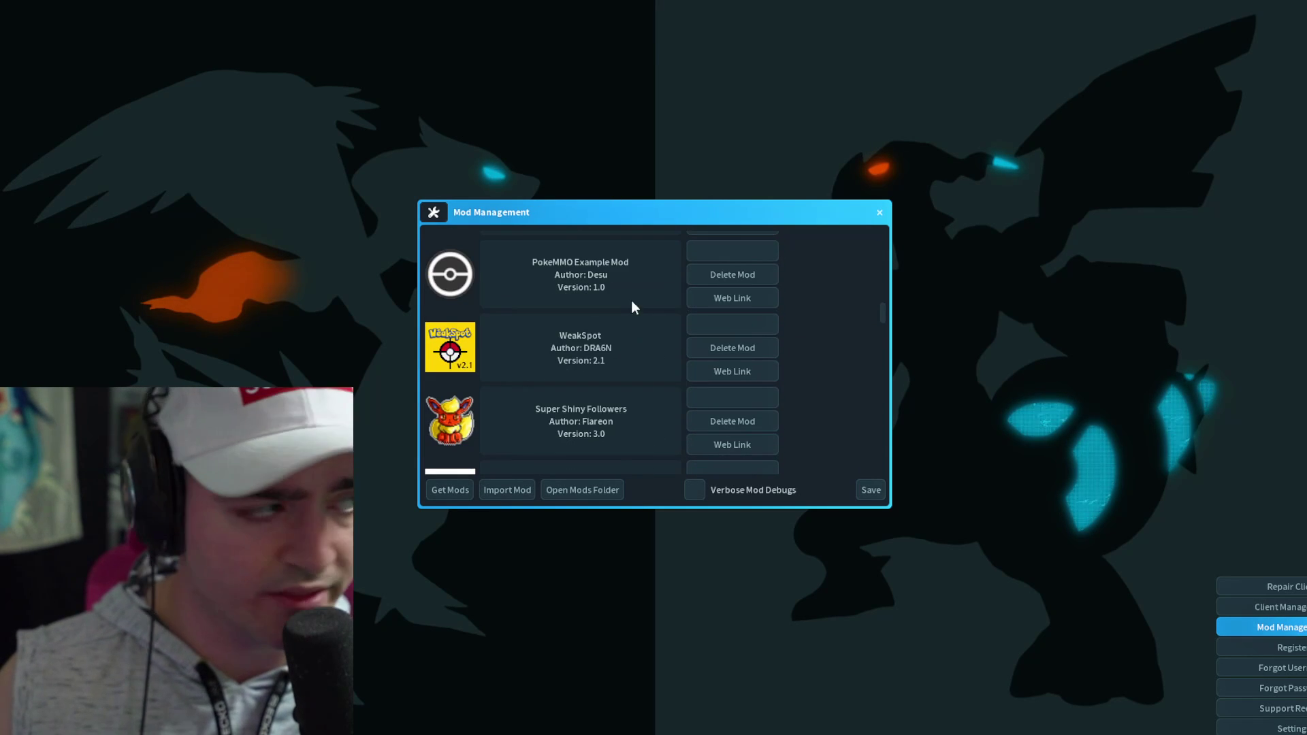
scroll(698, 357, "up", 2)
scroll(708, 344, "up", 3)
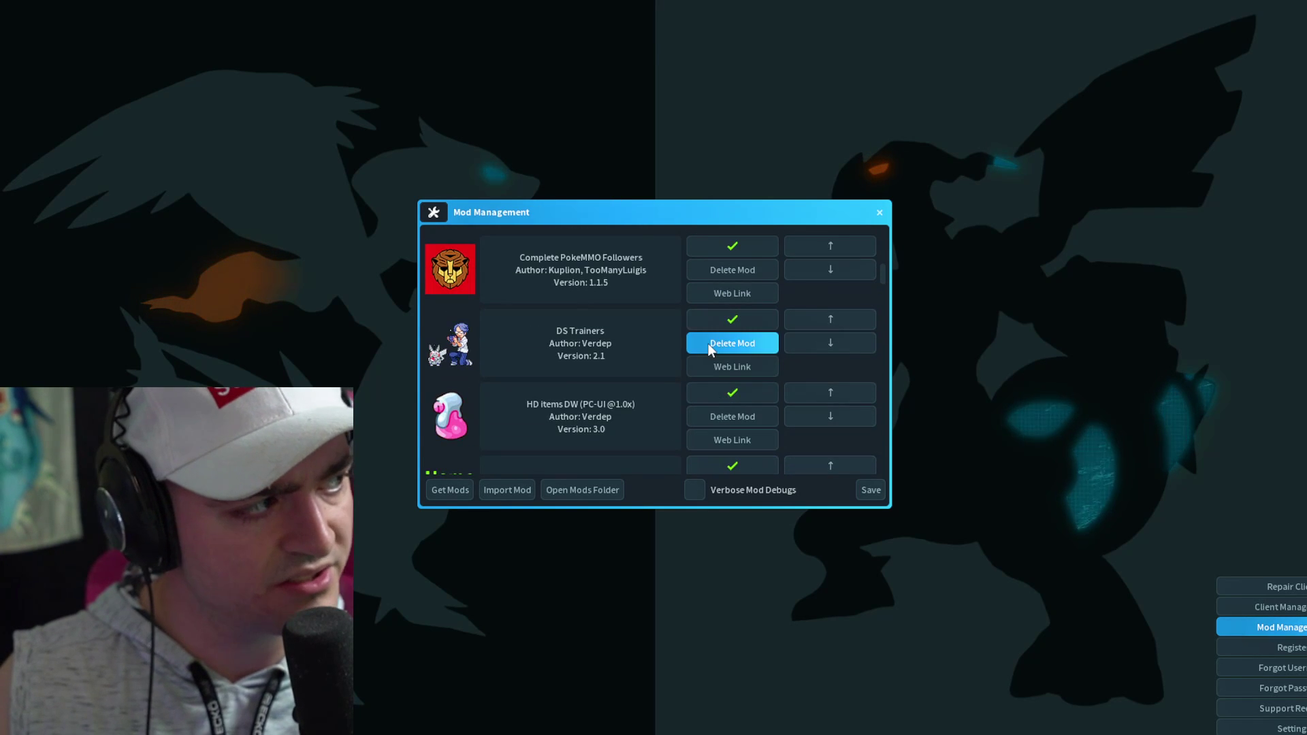
scroll(653, 429, "up", 3)
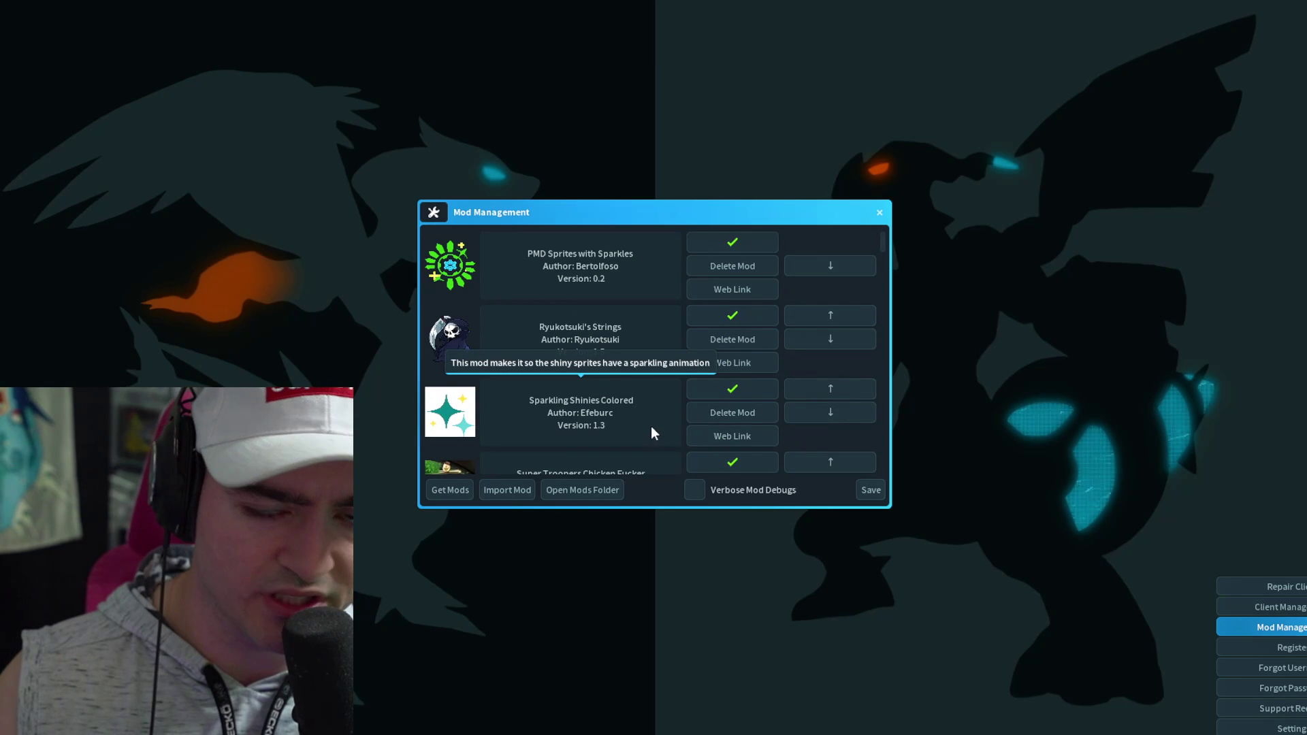
left_click(880, 213)
Log in to PokeMMO with the saved account, choose the Live server and enter the game with the first character.
left_click(722, 394)
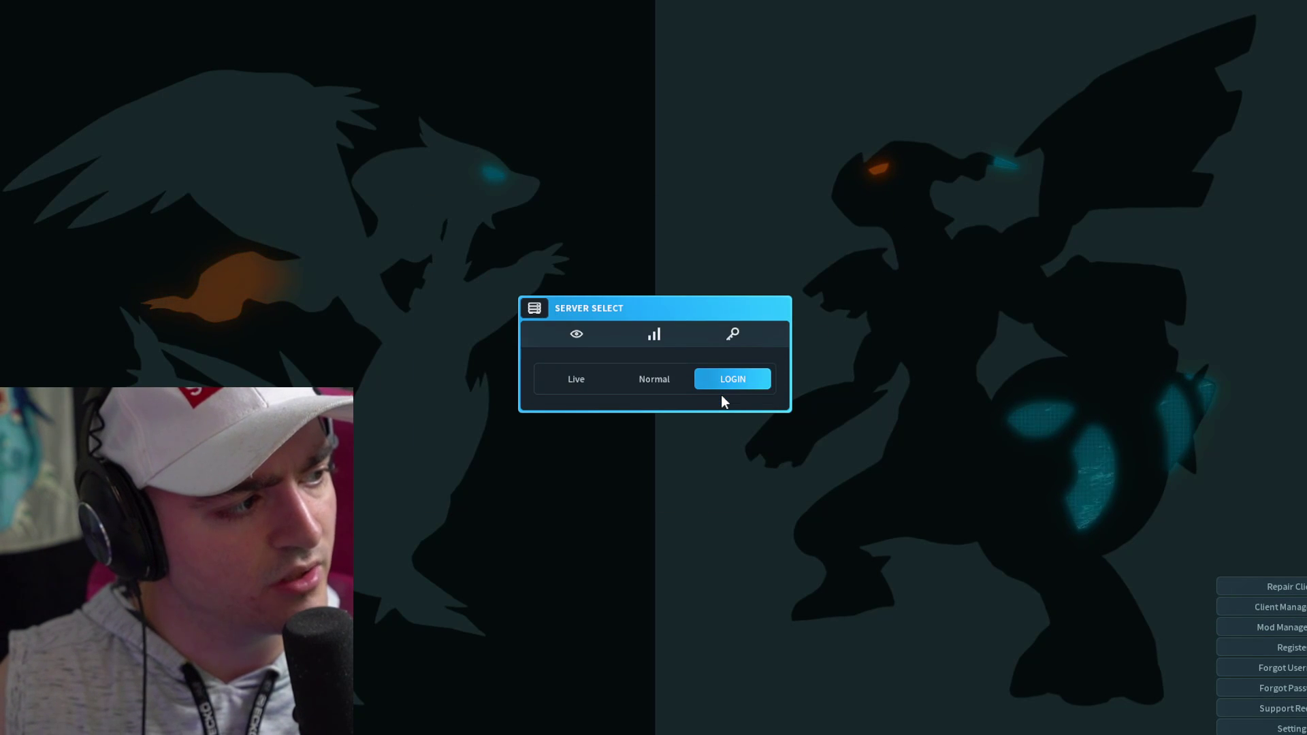
left_click(752, 378)
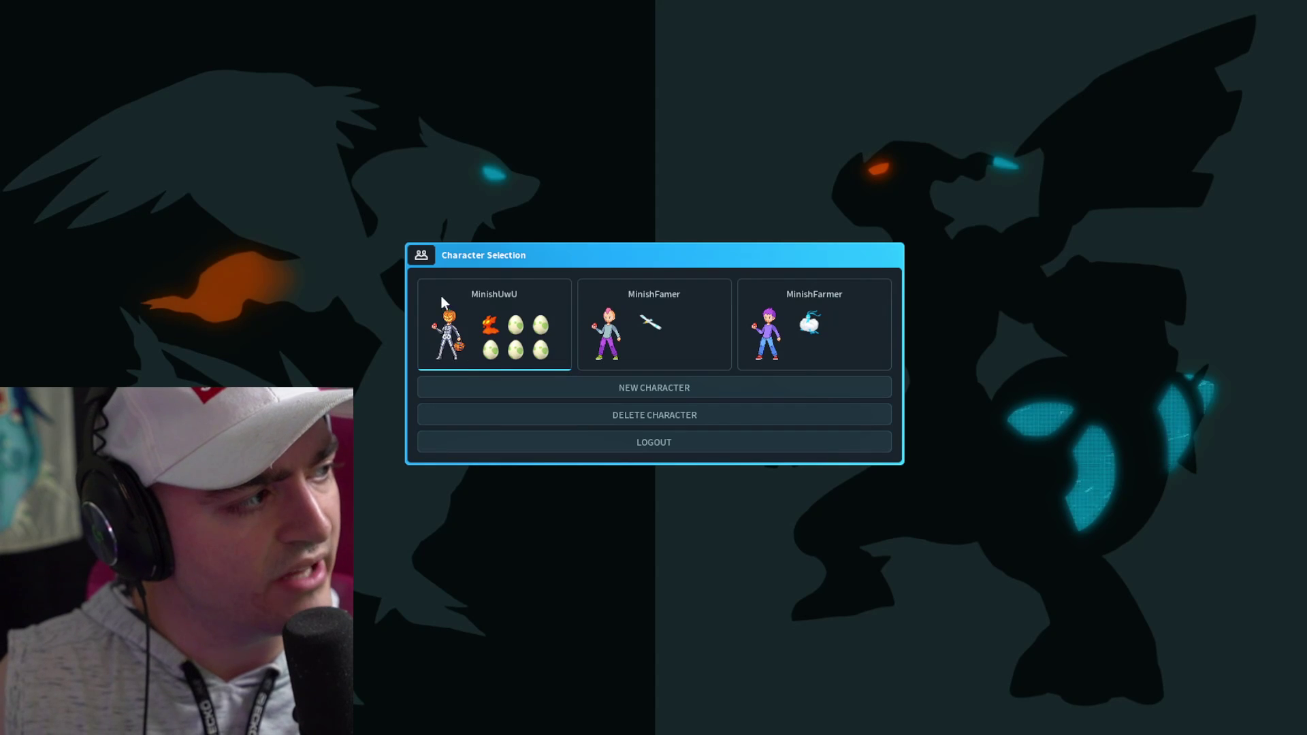
left_click(442, 294)
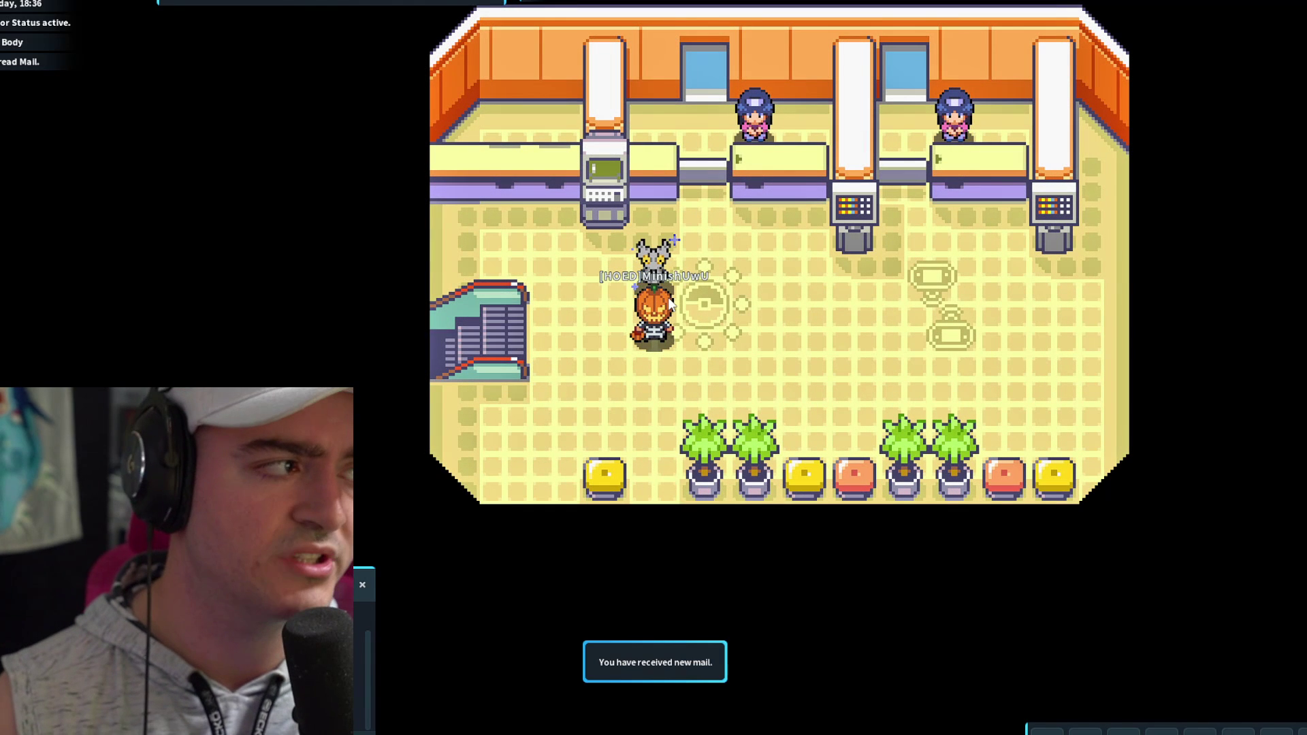